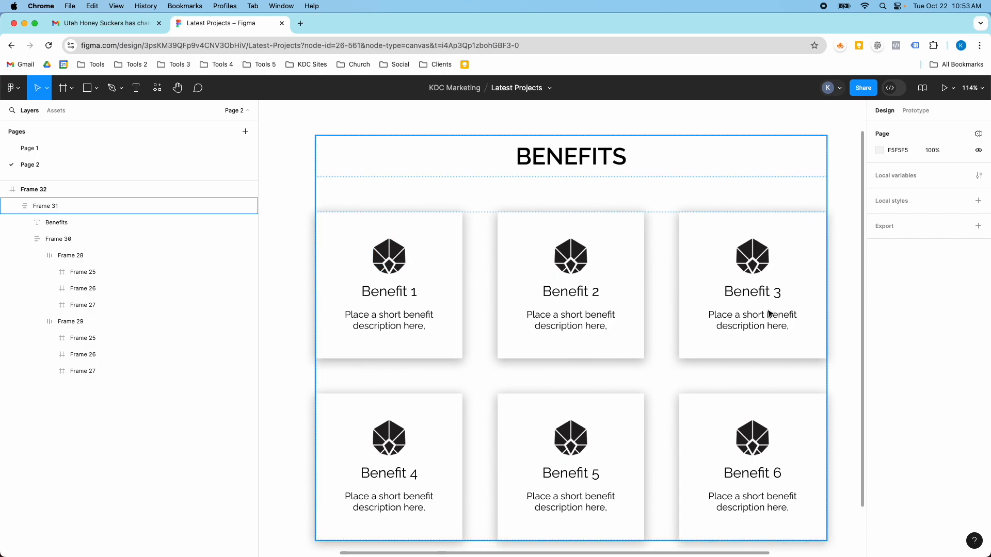
# Step: Add a 1440 × 1024 Wireframe preset frame and position it to the right of the existing benefits frame, level with its top edge
pyautogui.scroll(-5, 770, 312)
pyautogui.scroll(3, 843, 310)
pyautogui.hscroll(3, 851, 302)
pyautogui.scroll(-1, 851, 302)
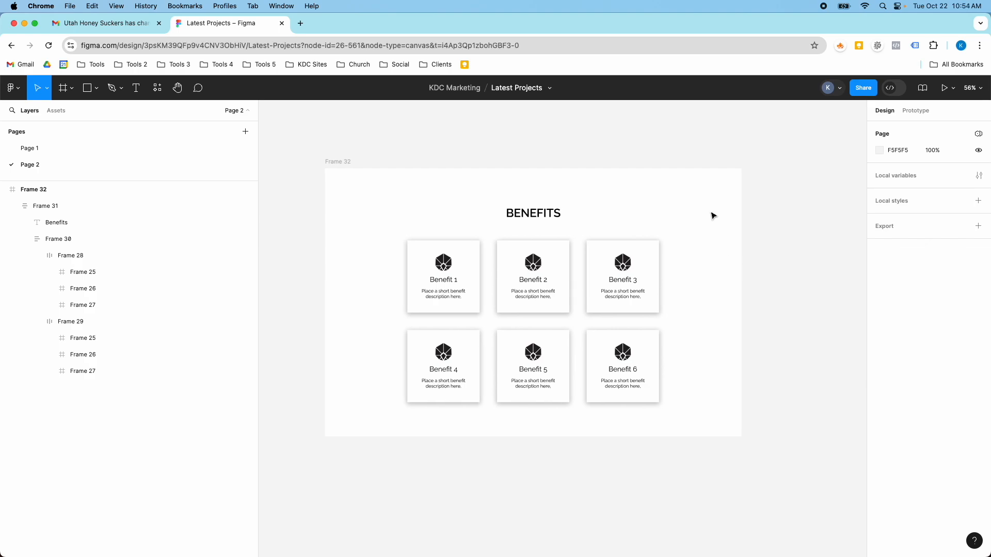
pyautogui.press('f')
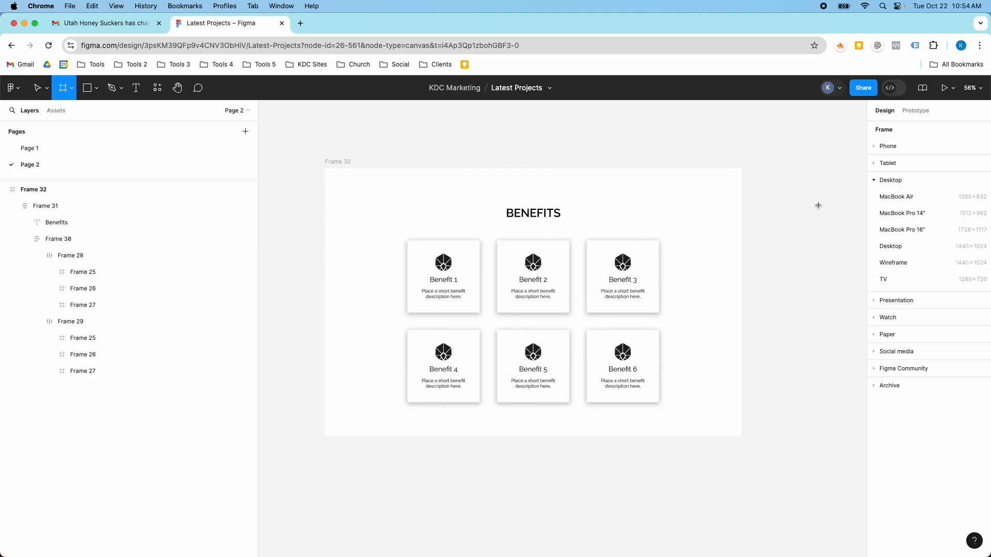
pyautogui.click(897, 261)
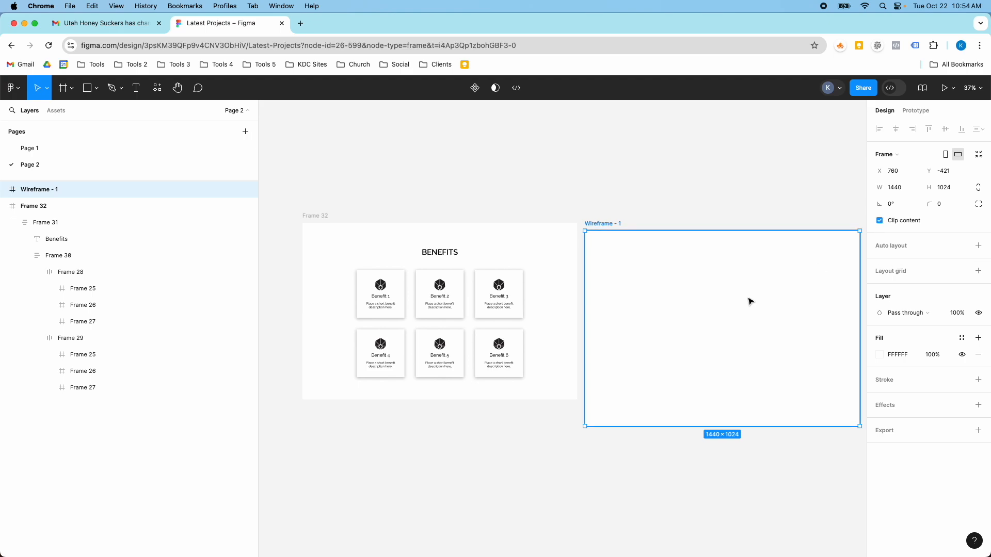
pyautogui.moveTo(703, 301); pyautogui.dragTo(717, 293)
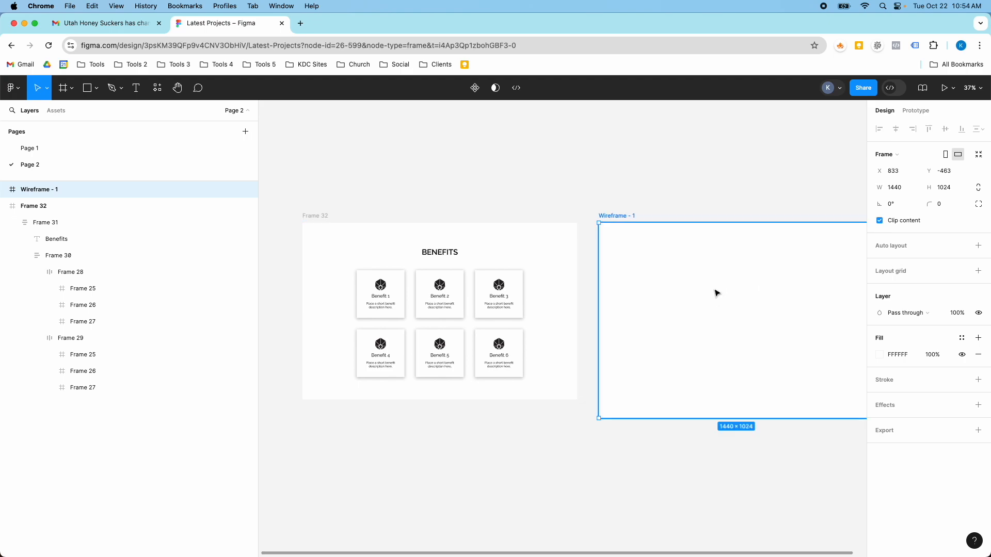
# Step: Copy the Benefit 3 card from the finished layout into the new wireframe frame and remove the copy's drop shadow
pyautogui.scroll(5, 570, 289)
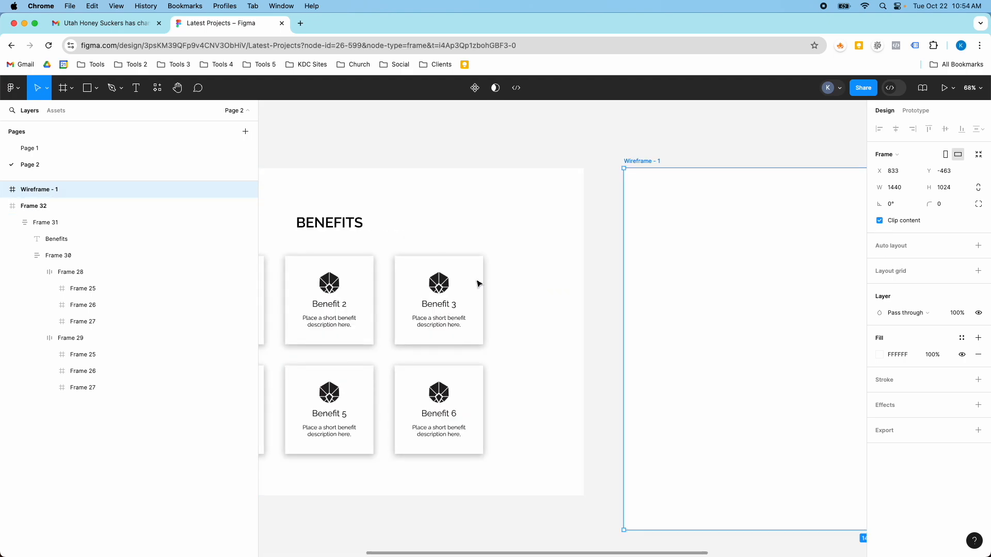
pyautogui.doubleClick(435, 275)
pyautogui.doubleClick(435, 275)
pyautogui.doubleClick(435, 275)
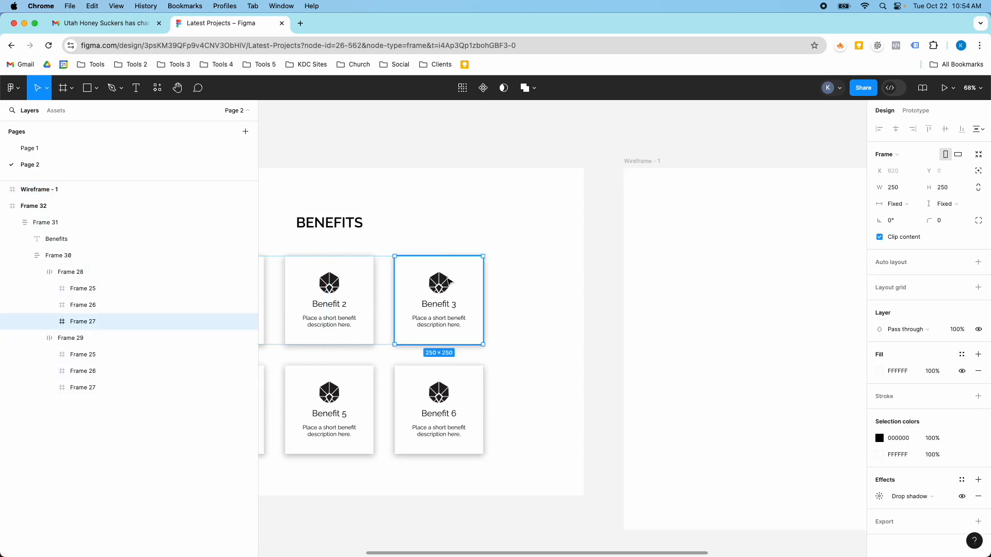
pyautogui.moveTo(433, 279); pyautogui.dragTo(729, 278)
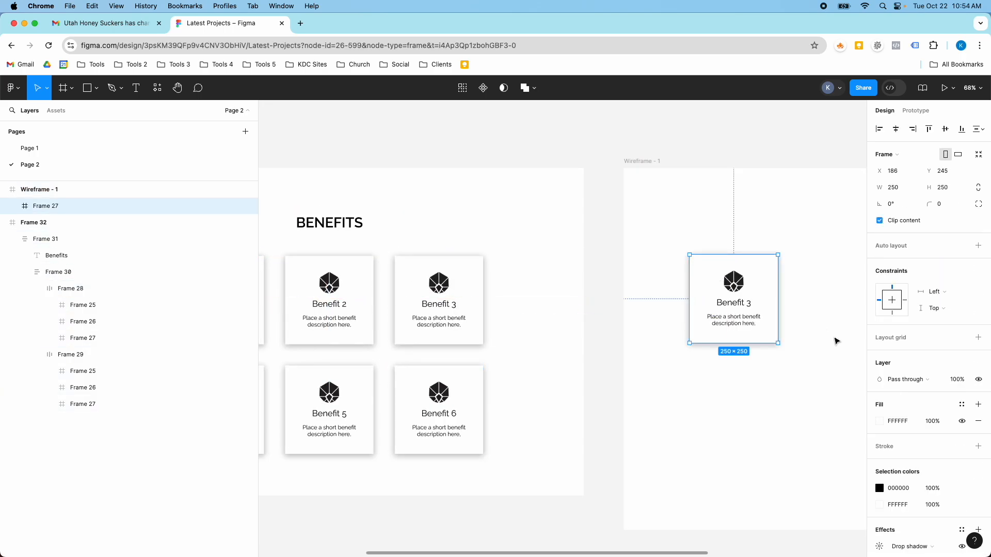
pyautogui.scroll(-2, 913, 432)
pyautogui.click(977, 494)
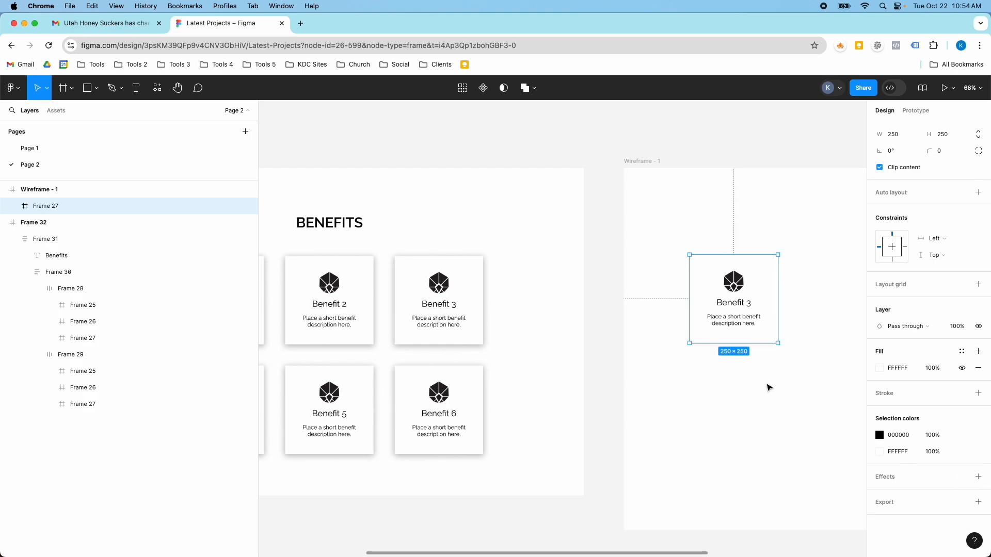
# Step: Copy the BENEFITS heading from the finished layout into the wireframe frame and centre it horizontally
pyautogui.doubleClick(329, 223)
pyautogui.moveTo(329, 223); pyautogui.dragTo(814, 244)
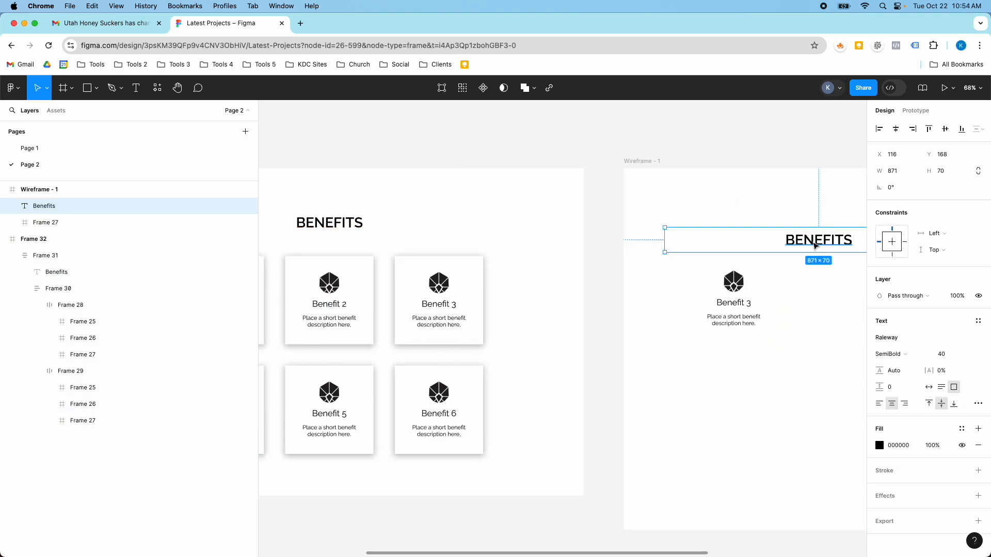
pyautogui.scroll(-5, 814, 260)
pyautogui.scroll(4, 856, 272)
pyautogui.hscroll(10, 855, 272)
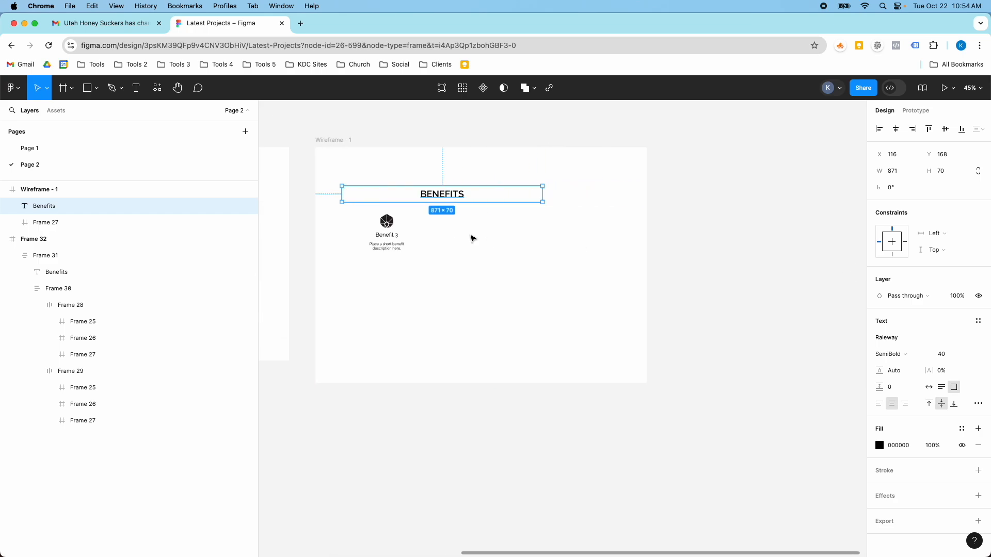
pyautogui.click(896, 129)
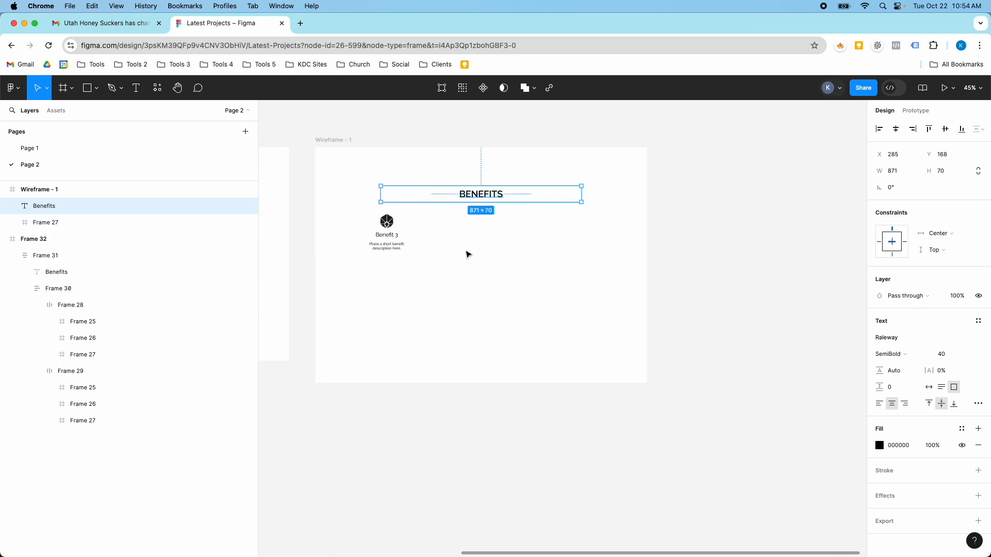
# Step: Move the copied Benefit 3 card below the heading, aligned with its left edge at X 285, Y 310
pyautogui.moveTo(387, 229)
pyautogui.mouseDown()
pyautogui.moveTo(413, 237)
pyautogui.moveTo(401, 239)
pyautogui.mouseUp()
pyautogui.scroll(5, 402, 239)
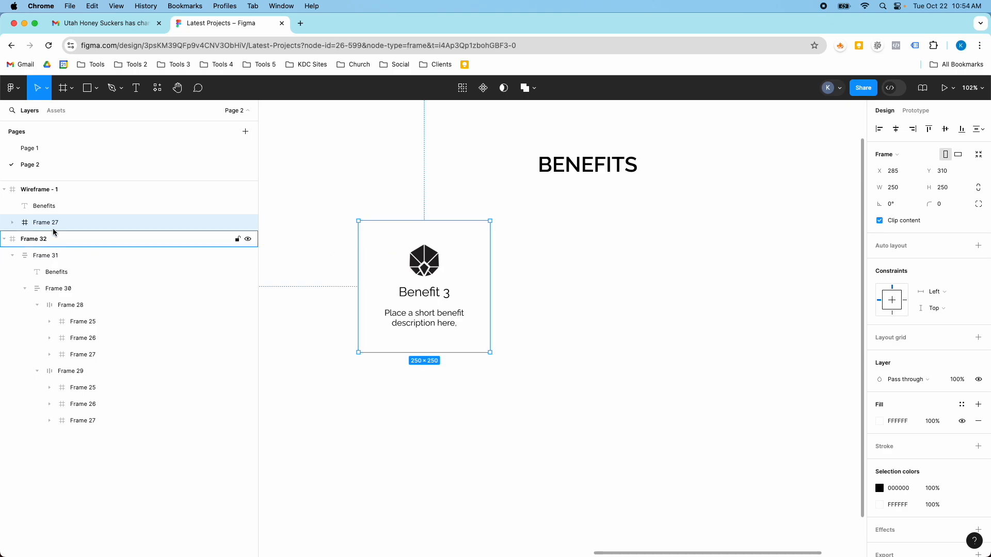
# Step: Examine the copied card's nested icon, title and description layers, its auto layout frame, and the card's fill colour
pyautogui.click(12, 222)
pyautogui.click(23, 239)
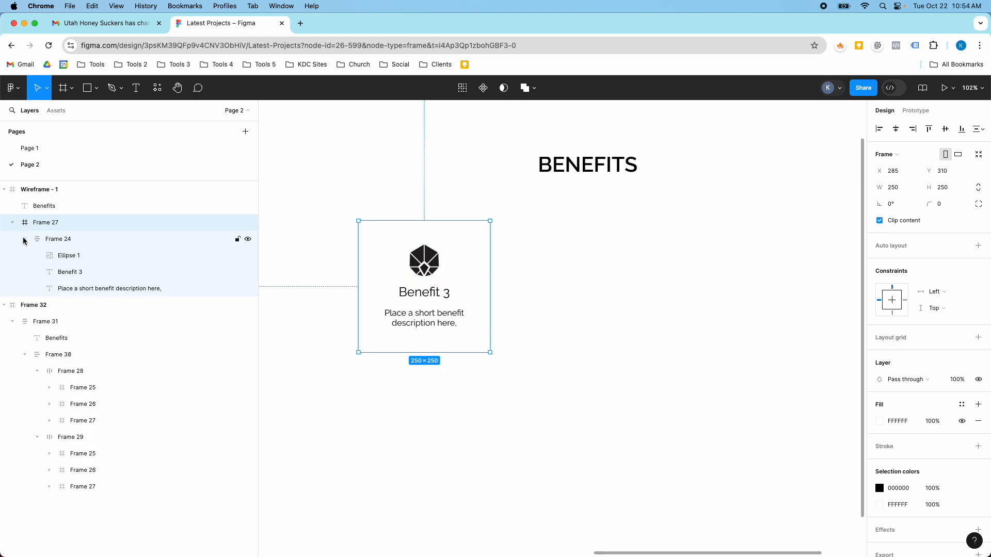
pyautogui.click(60, 257)
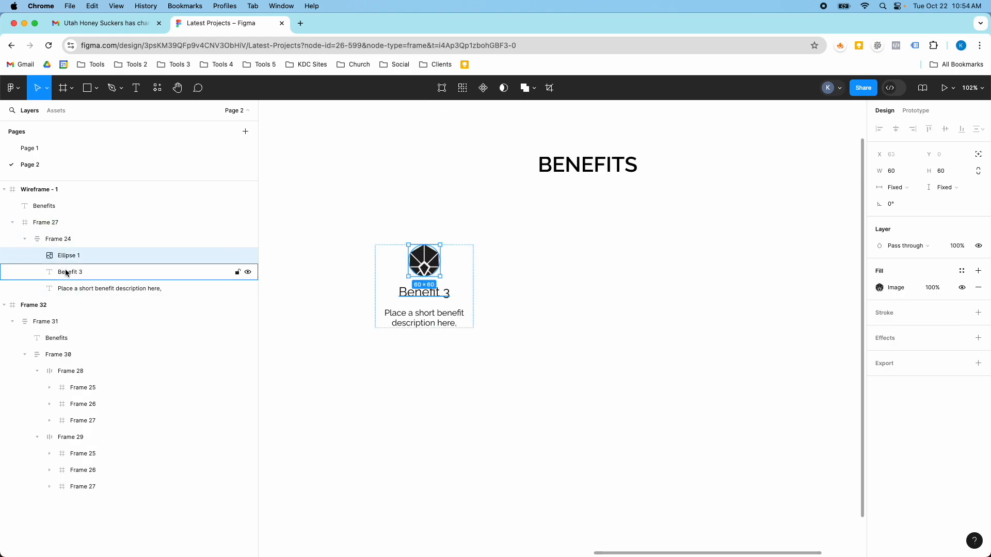
pyautogui.click(67, 272)
pyautogui.click(70, 291)
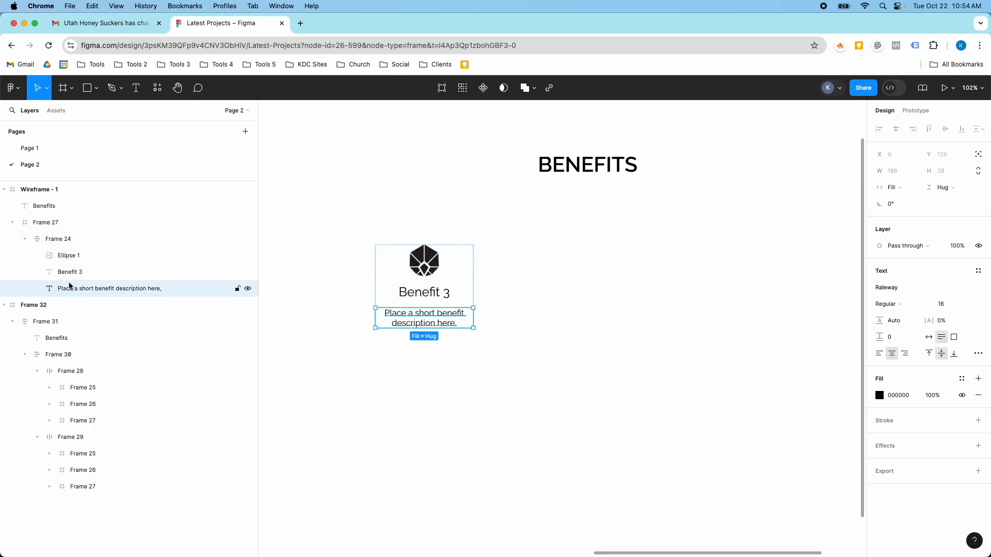
pyautogui.click(57, 243)
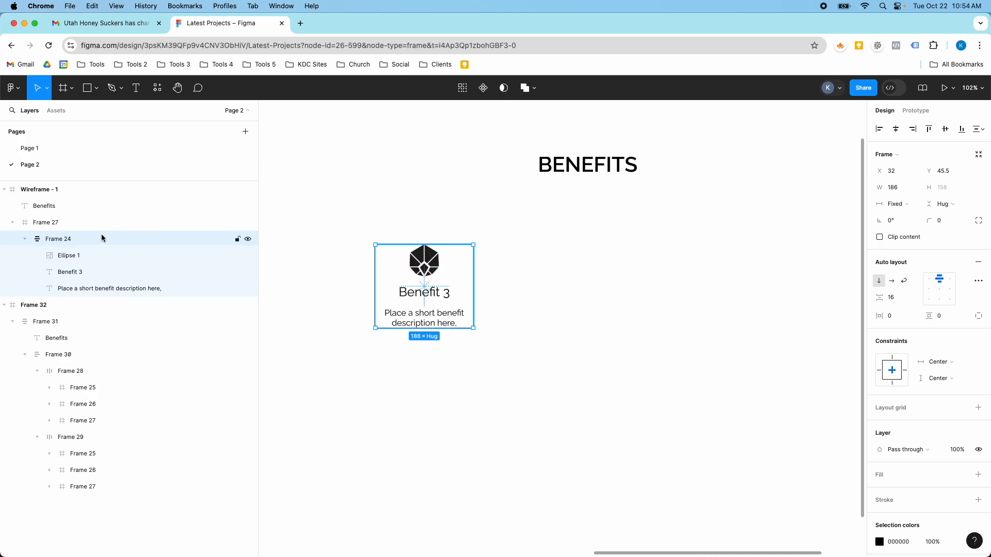
pyautogui.click(69, 223)
pyautogui.click(413, 264)
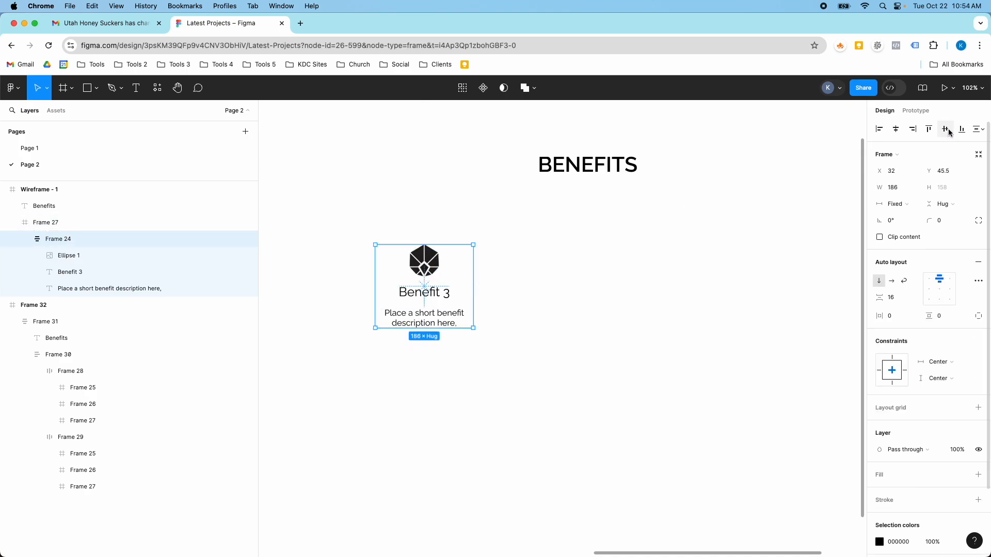
pyautogui.click(395, 229)
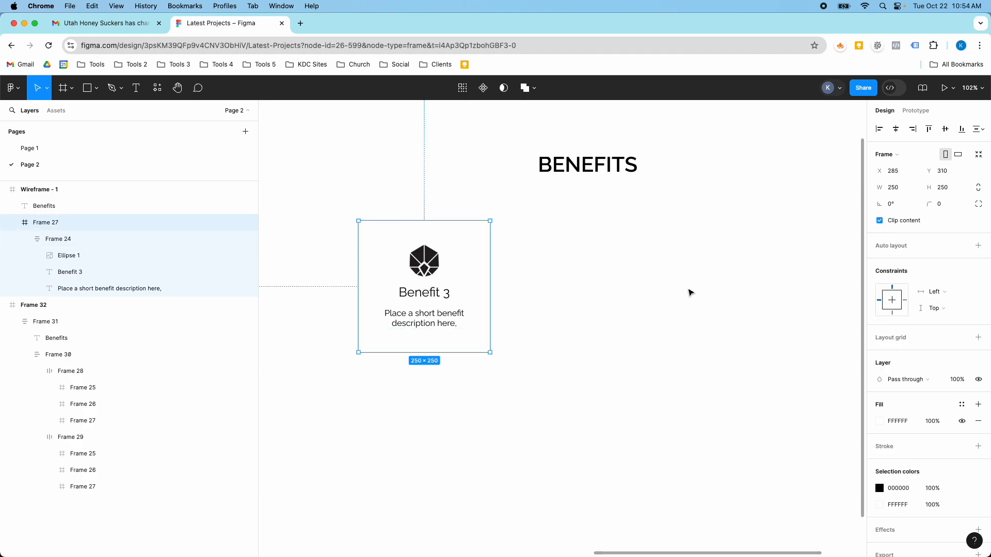
pyautogui.click(881, 422)
pyautogui.moveTo(798, 317); pyautogui.dragTo(739, 294)
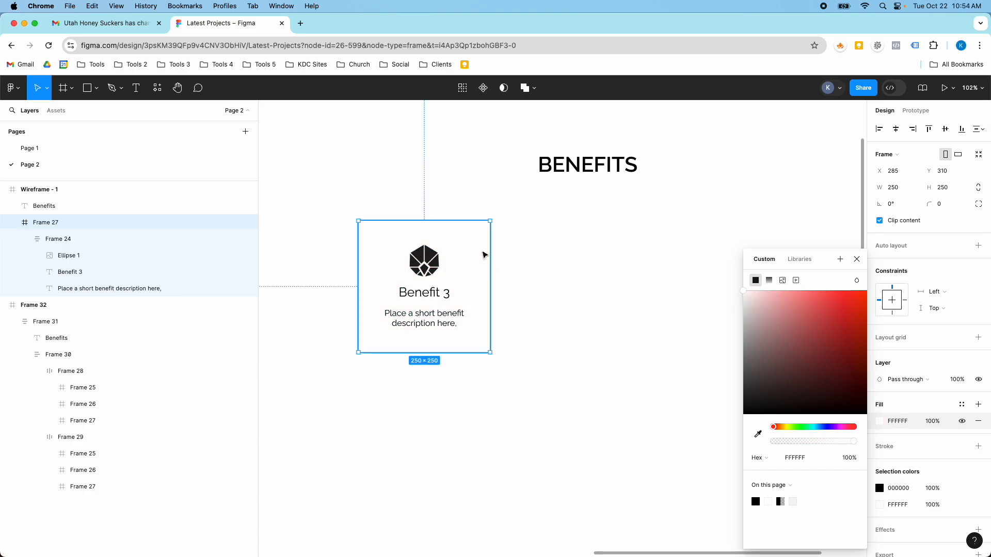
pyautogui.press('Escape')
# Step: Add a drop shadow effect to the copied Benefit 3 card
pyautogui.click(402, 240)
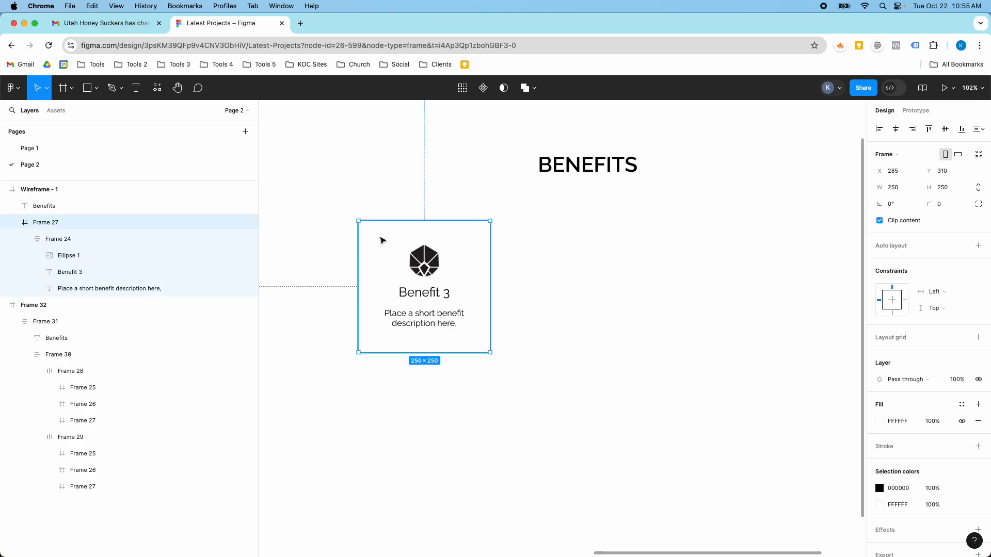
pyautogui.scroll(-1, 921, 428)
pyautogui.scroll(-1, 921, 429)
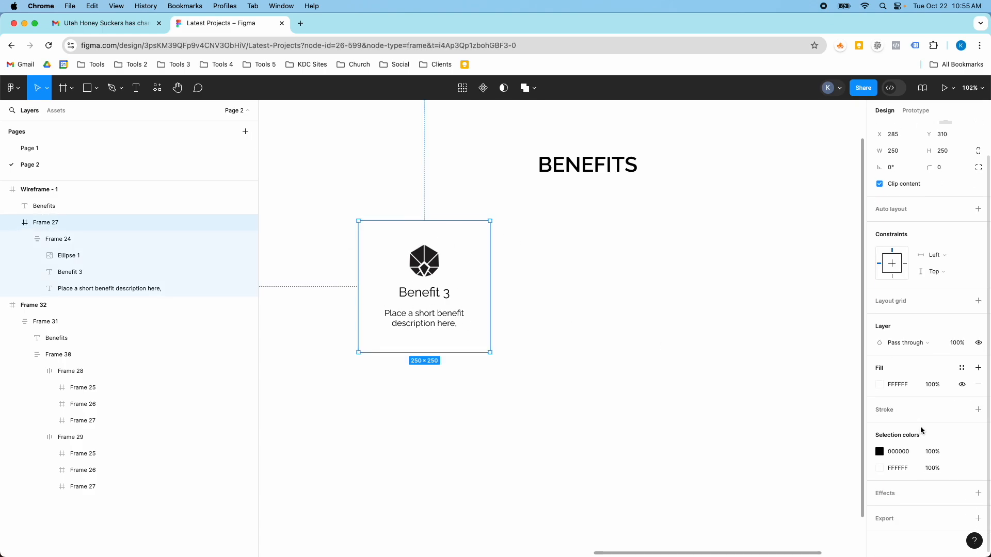
pyautogui.click(978, 494)
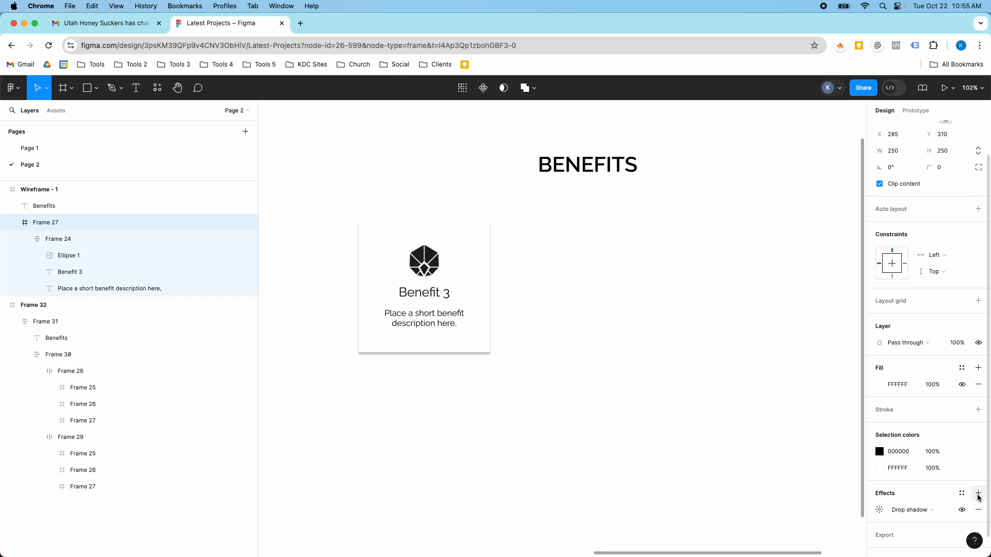
pyautogui.scroll(-3, 602, 351)
pyautogui.click(601, 350)
pyautogui.scroll(5, 557, 300)
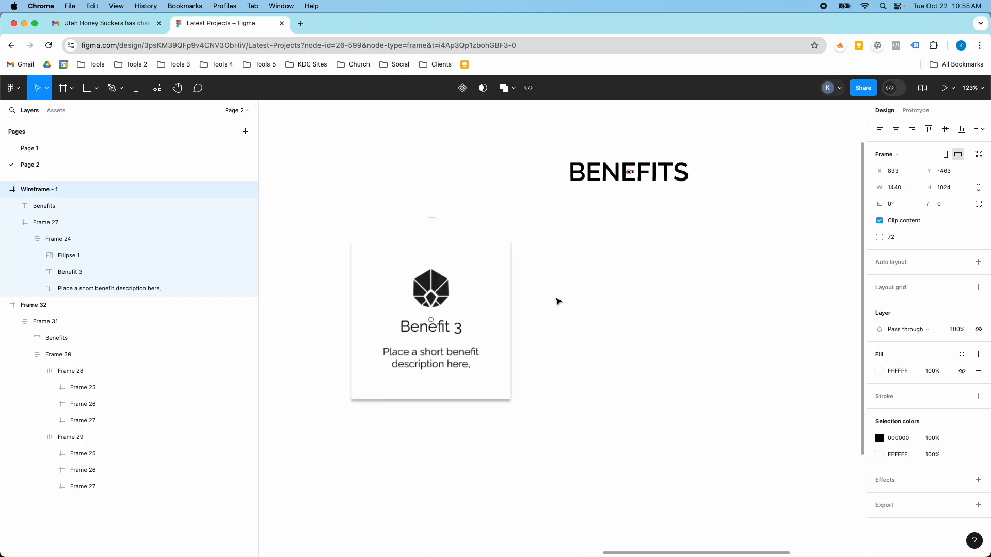
pyautogui.scroll(3, 557, 300)
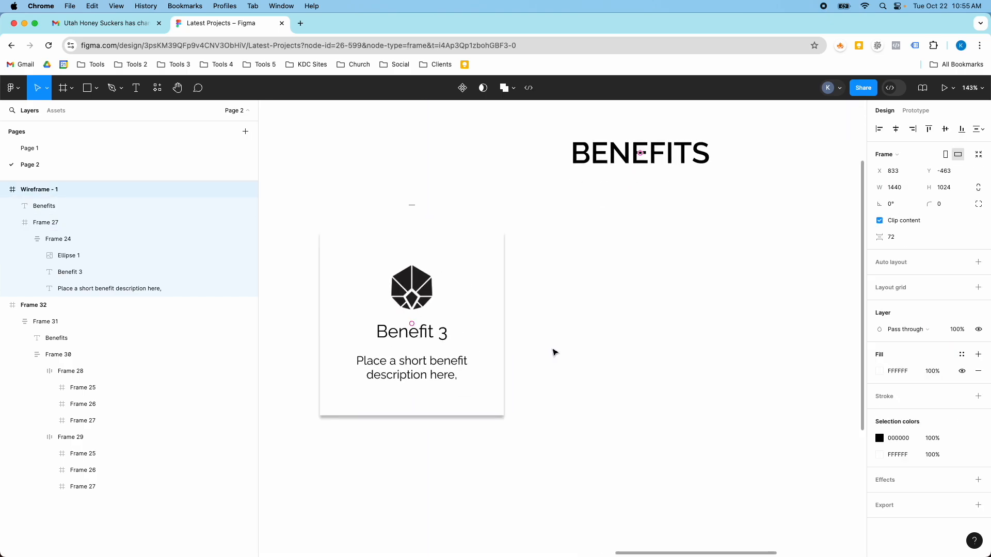
pyautogui.scroll(-5, 344, 262)
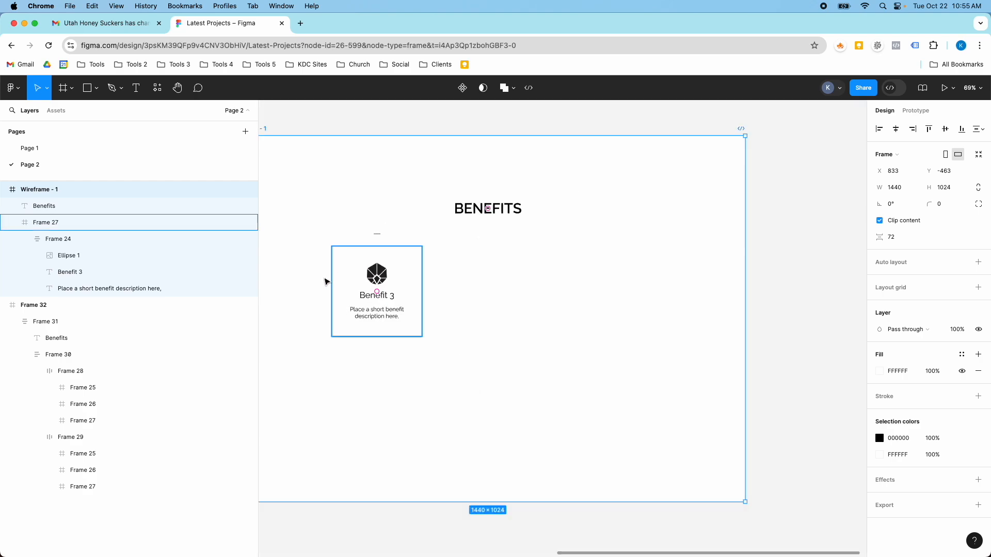
# Step: Compare the copied card's shadow with the finished layout's cards and set its drop shadow blur to 20
pyautogui.scroll(5, 325, 279)
pyautogui.click(343, 277)
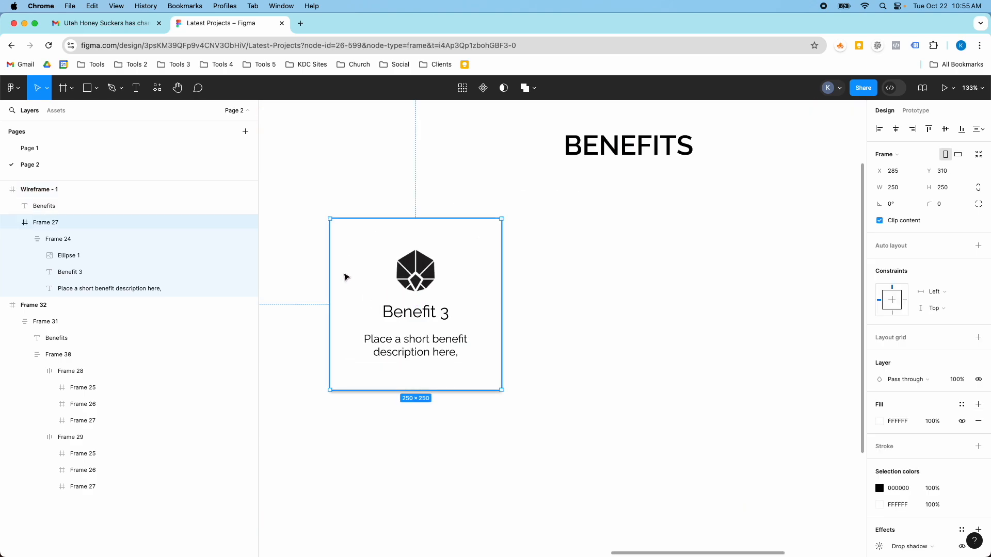
pyautogui.scroll(-2, 903, 462)
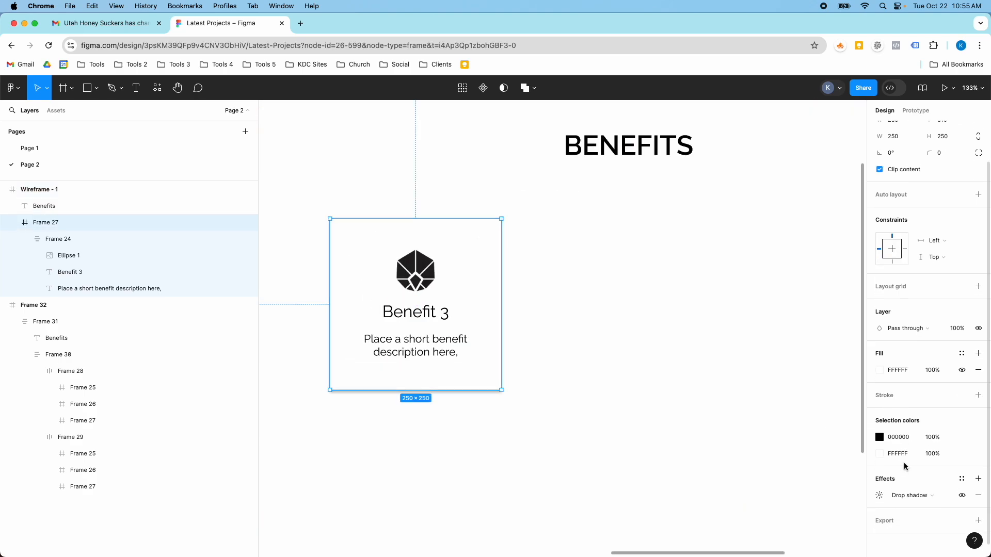
pyautogui.click(879, 494)
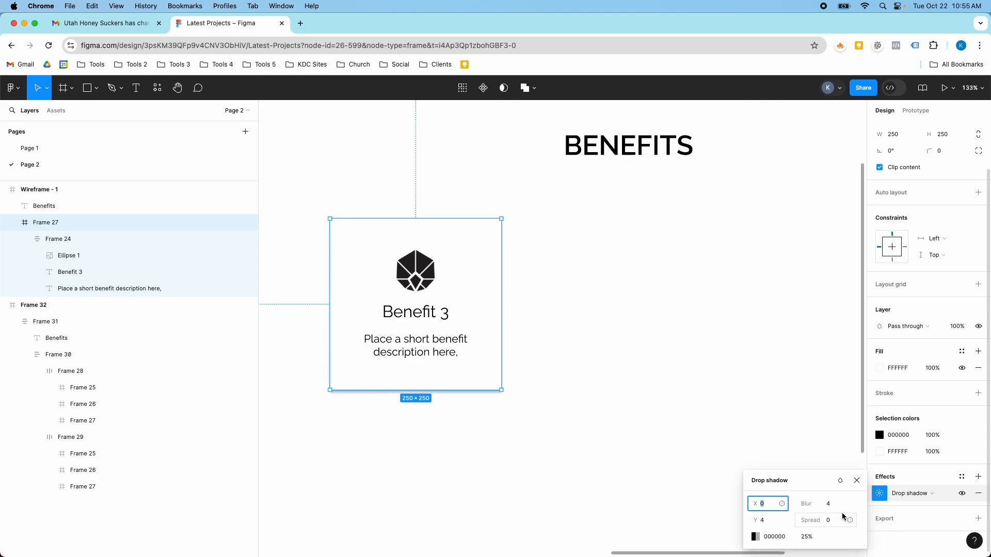
pyautogui.scroll(-5, 608, 412)
pyautogui.hscroll(-4, 320, 400)
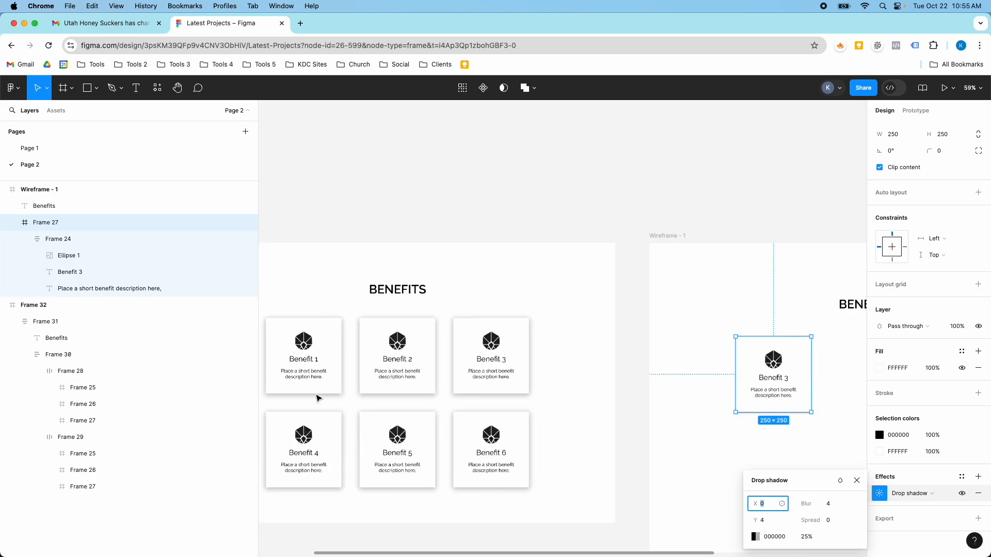
pyautogui.scroll(-3, 316, 398)
pyautogui.scroll(10, 552, 394)
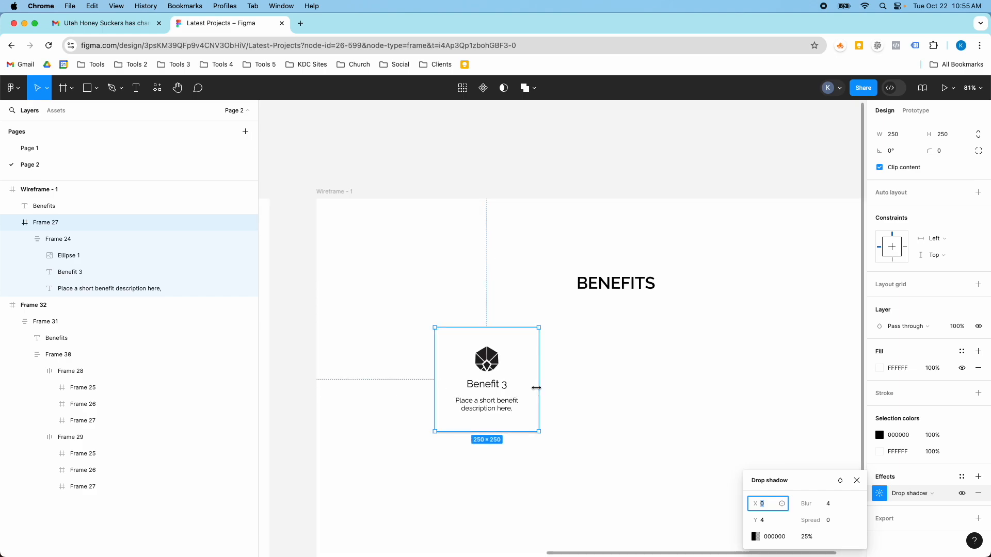
pyautogui.click(829, 507)
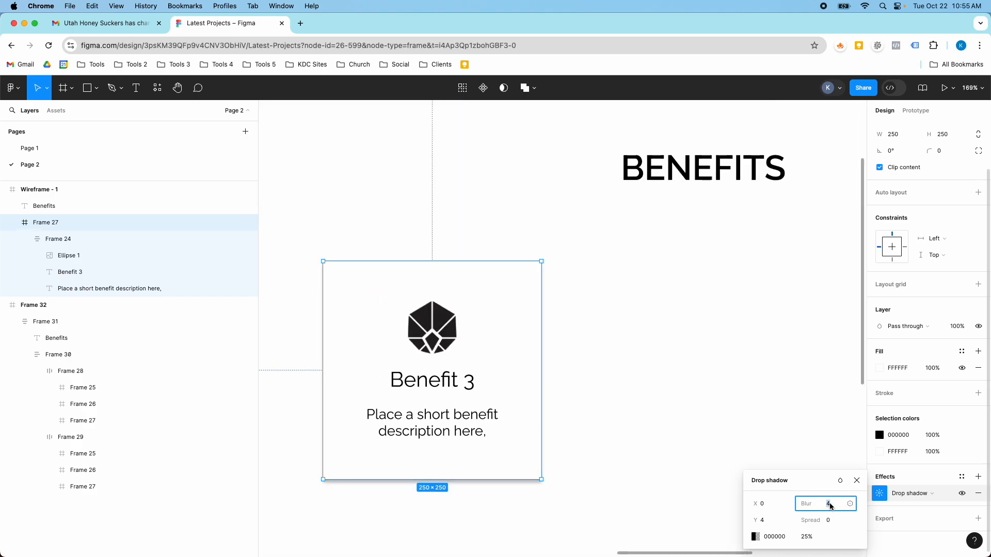
pyautogui.write('20')
pyautogui.press('Return')
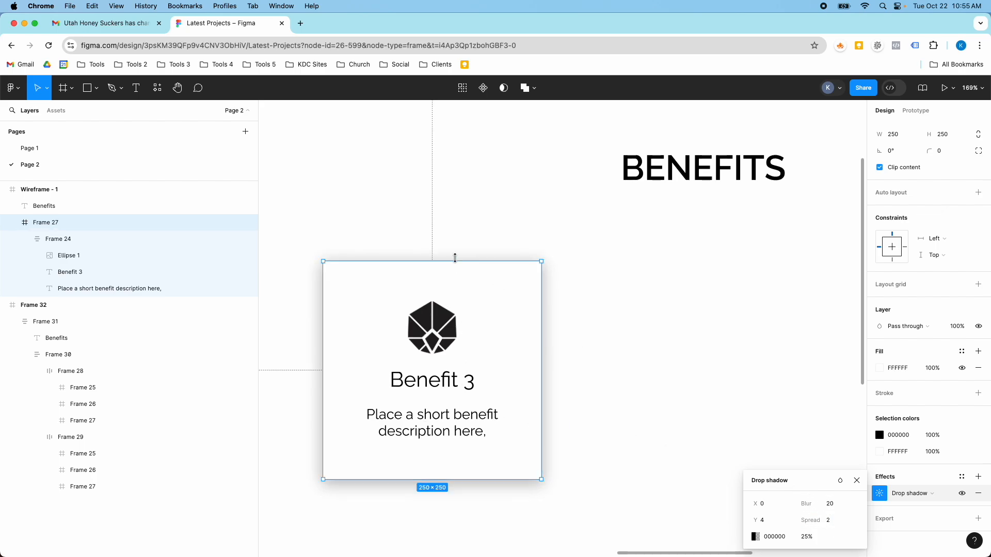
# Step: Set the drop shadow's spread to 10 on the copied Benefit 3 card and close the effect settings
pyautogui.write('1')
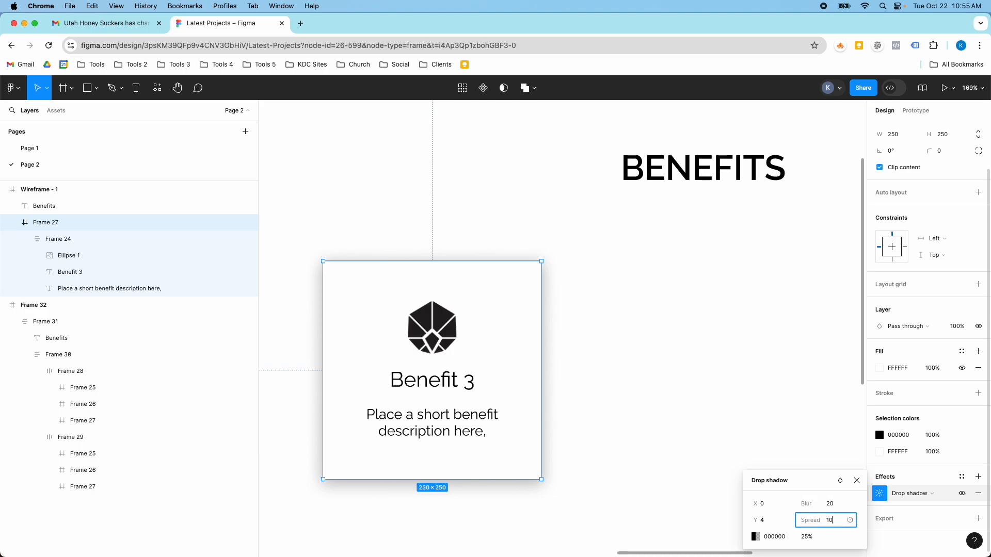
pyautogui.write('0')
pyautogui.press('Return')
pyautogui.scroll(-5, 547, 319)
pyautogui.scroll(3, 544, 322)
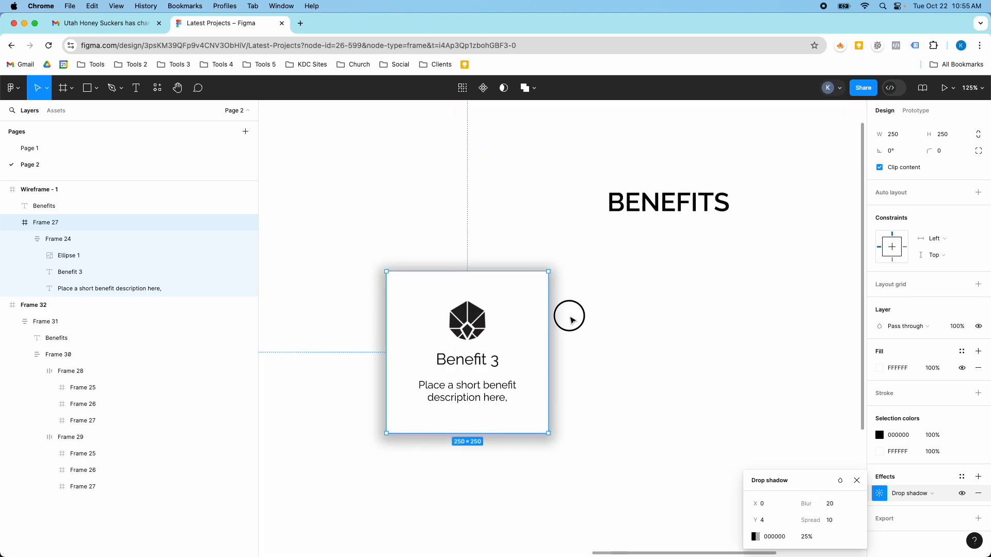
pyautogui.click(570, 320)
pyautogui.click(518, 289)
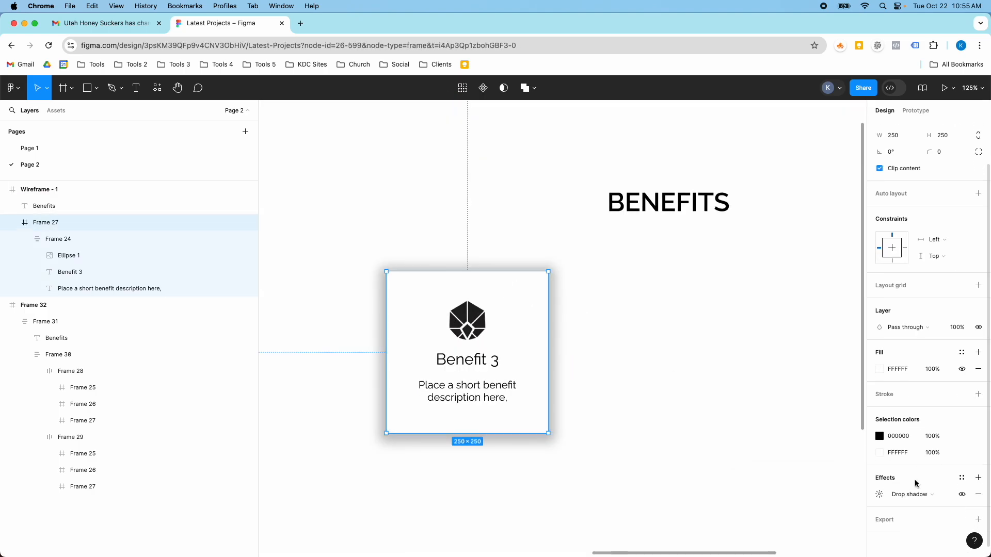
# Step: Set the drop shadow's spread to 4 on the copied Benefit 3 card and check it unselected
pyautogui.click(879, 496)
pyautogui.click(832, 524)
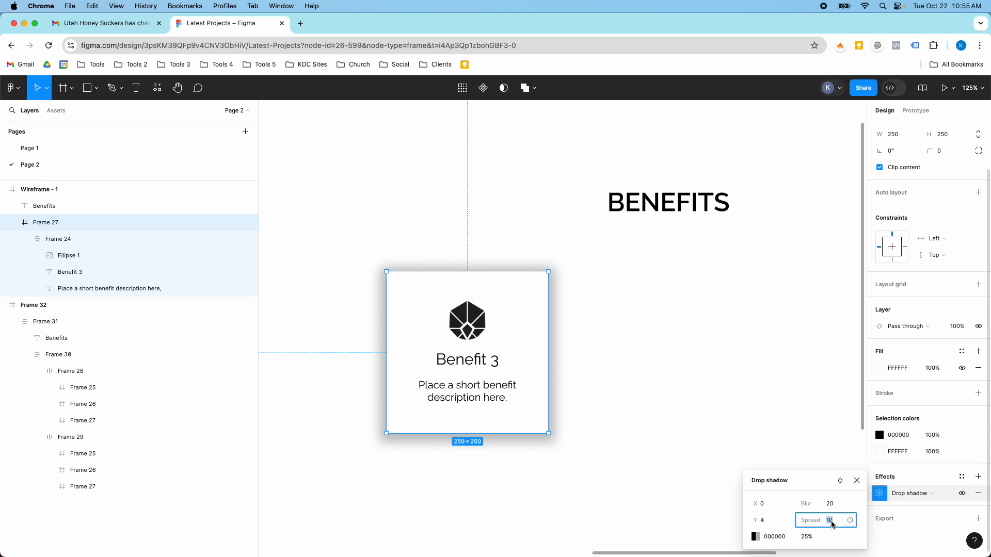
pyautogui.press('Return')
pyautogui.click(606, 367)
pyautogui.scroll(-5, 639, 380)
pyautogui.scroll(5, 640, 380)
# Step: Try a bright yellow FFF617 drop shadow at 100% opacity on the Benefit 3 card
pyautogui.click(537, 348)
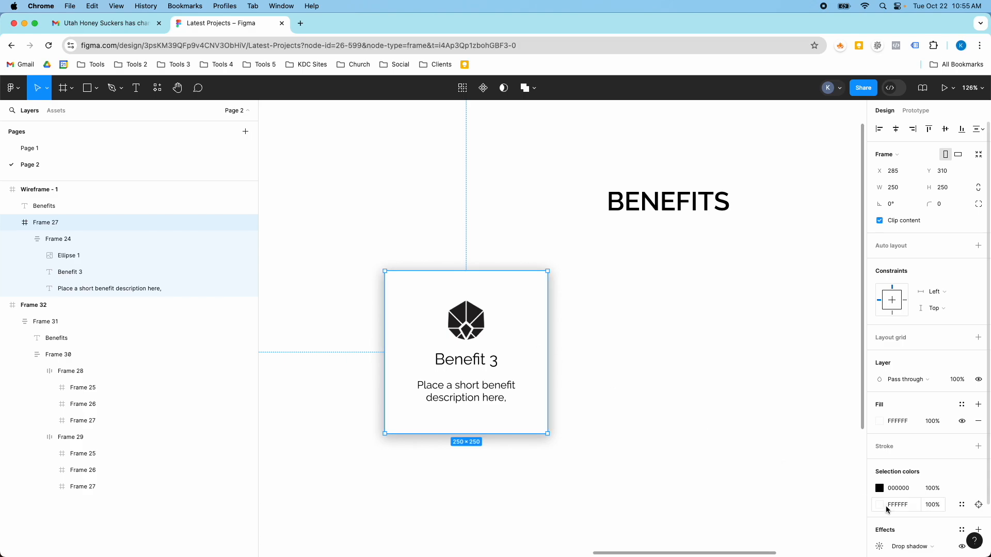
pyautogui.scroll(-2, 883, 539)
pyautogui.scroll(-1, 884, 539)
pyautogui.click(880, 495)
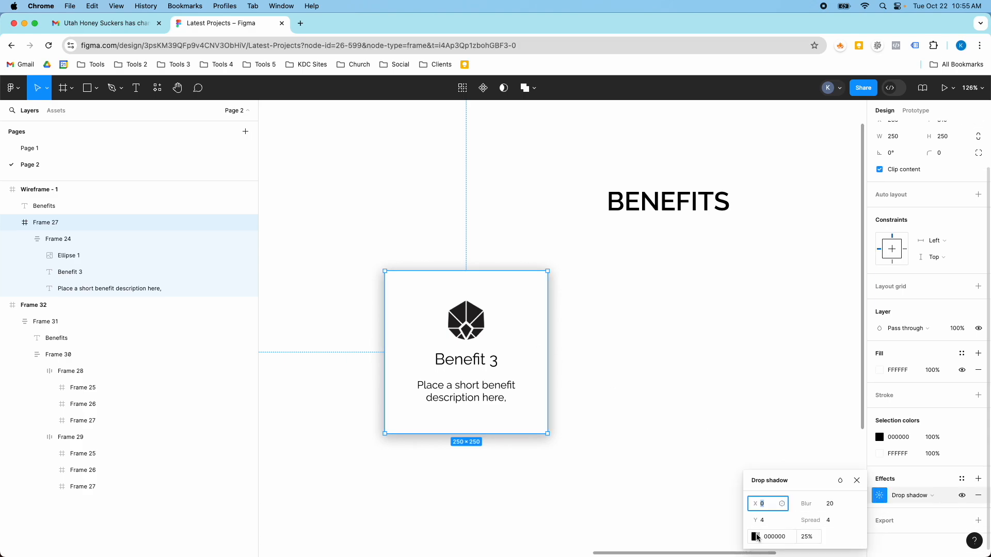
pyautogui.click(755, 536)
pyautogui.moveTo(695, 301); pyautogui.dragTo(708, 296)
pyautogui.click(665, 427)
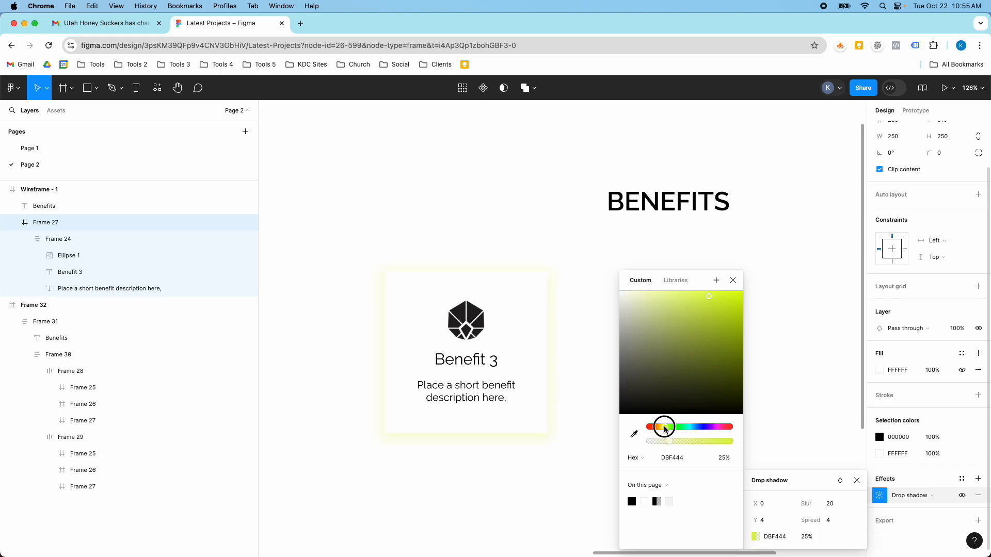
pyautogui.moveTo(674, 445); pyautogui.dragTo(748, 447)
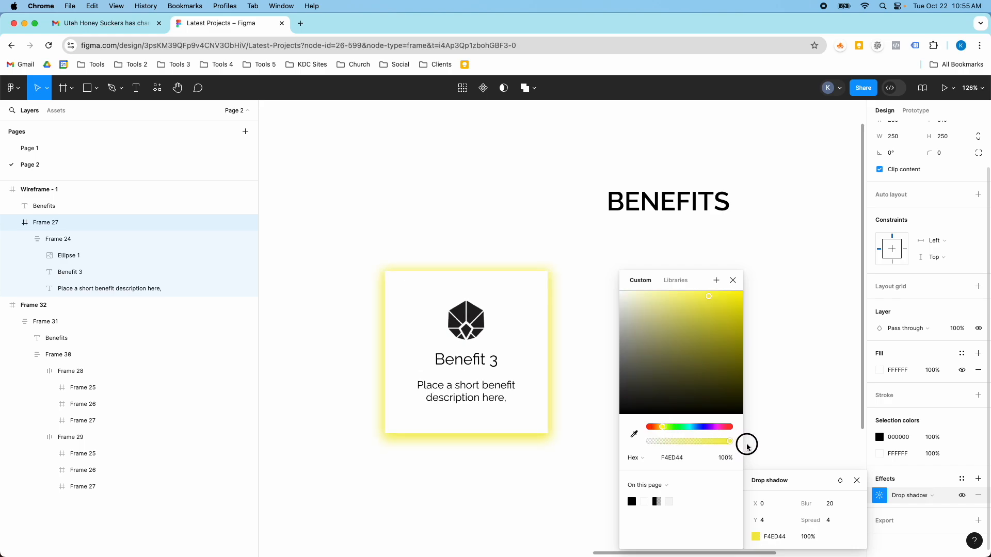
pyautogui.moveTo(729, 296); pyautogui.dragTo(733, 294)
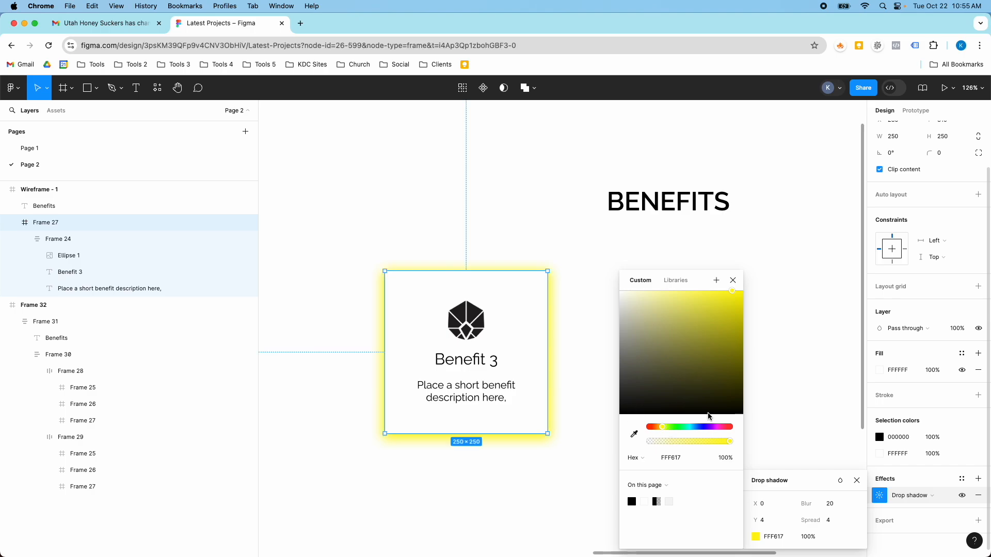
pyautogui.click(620, 413)
# Step: Set the Benefit 3 card's drop shadow colour to grey 8A8A8A and slightly lower its opacity
pyautogui.click(491, 283)
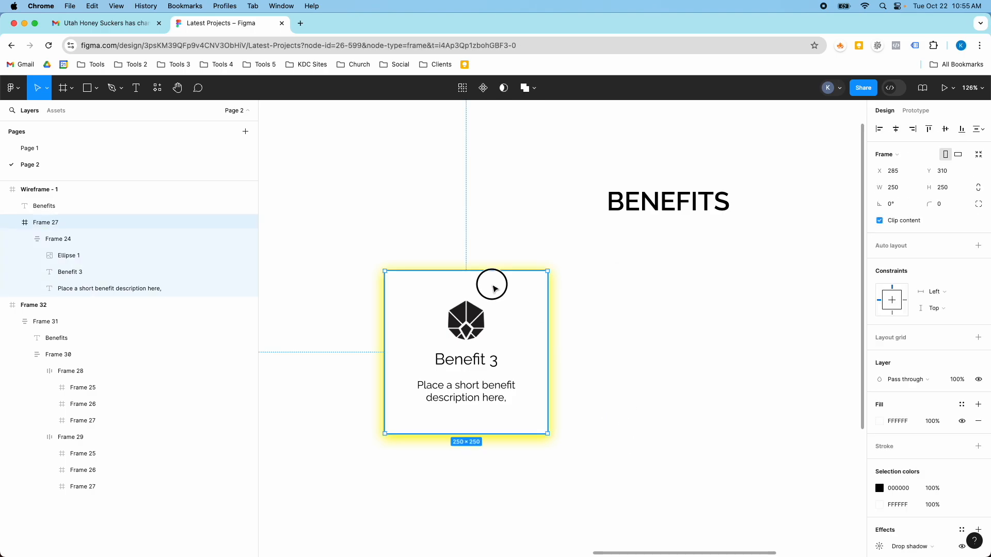
pyautogui.scroll(-3, 879, 493)
pyautogui.click(879, 493)
pyautogui.click(788, 504)
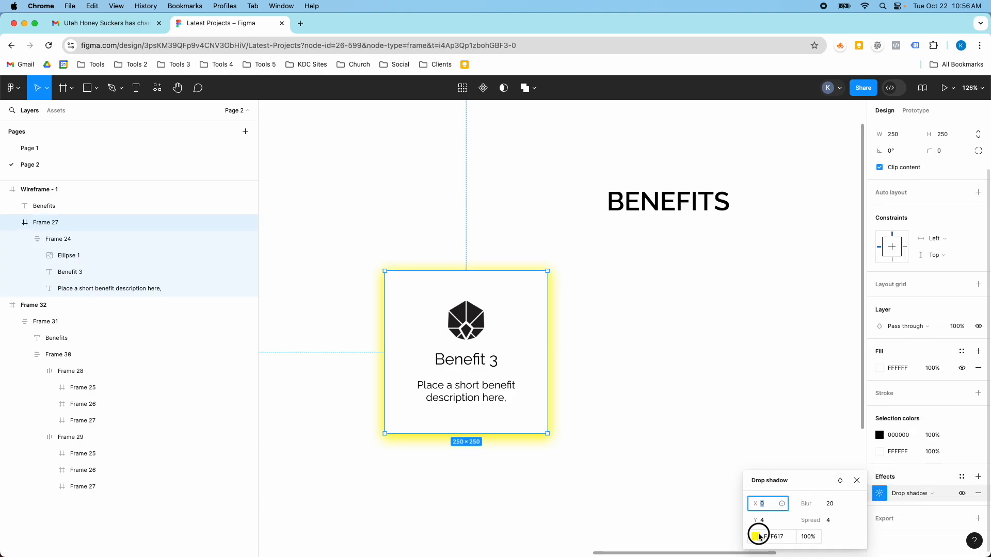
pyautogui.click(756, 537)
pyautogui.moveTo(636, 395); pyautogui.dragTo(617, 352)
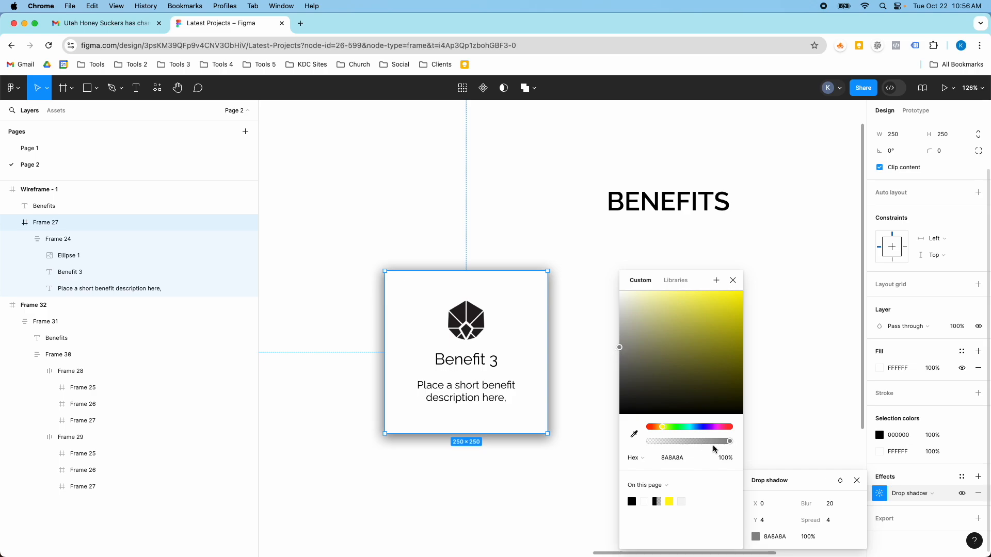
pyautogui.moveTo(729, 441)
pyautogui.mouseDown()
pyautogui.moveTo(701, 446)
pyautogui.moveTo(712, 447)
pyautogui.mouseUp()
pyautogui.click(583, 361)
# Step: Duplicate the shadowed Benefit 3 card twice to form a row of three below the BENEFITS heading
pyautogui.scroll(-8, 584, 361)
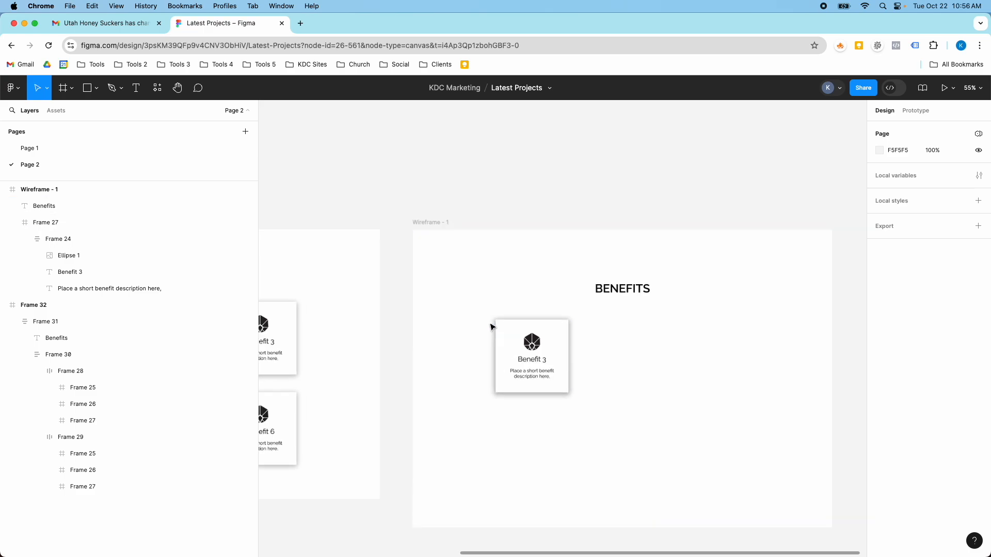
pyautogui.scroll(8, 520, 334)
pyautogui.click(557, 340)
pyautogui.scroll(-5, 557, 340)
pyautogui.moveTo(566, 345); pyautogui.dragTo(744, 349)
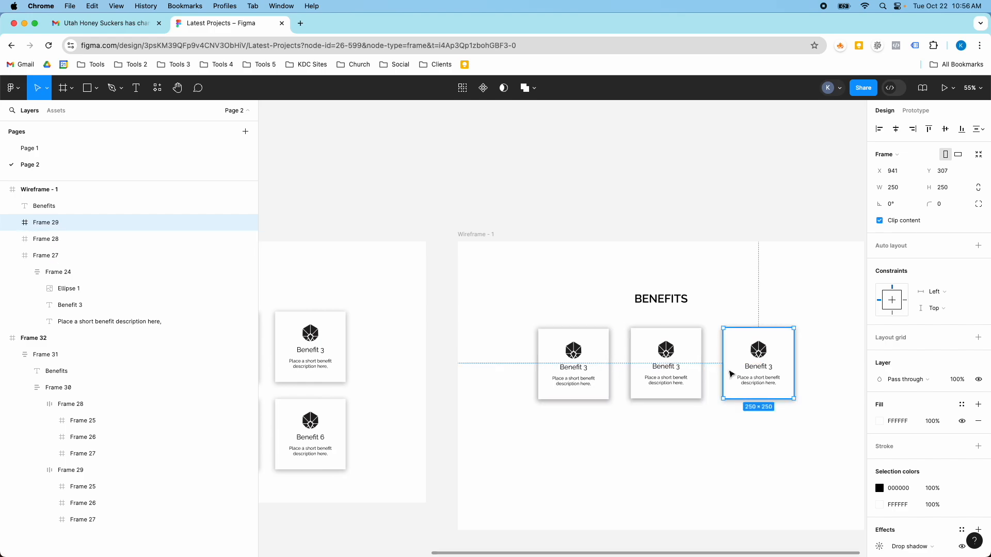
# Step: Combine the three cards in a horizontal auto layout with 60 spacing between them
pyautogui.click(573, 356)
pyautogui.keyDown('shift'); pyautogui.click(638, 352); pyautogui.keyUp('shift')
pyautogui.keyDown('shift'); pyautogui.click(733, 350); pyautogui.keyUp('shift')
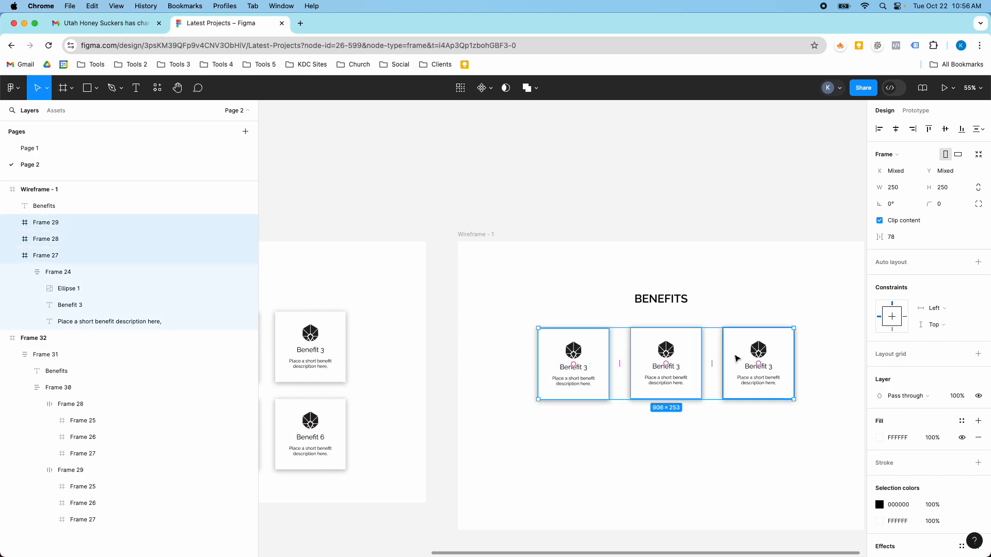
pyautogui.hotkey('shift', 'a')
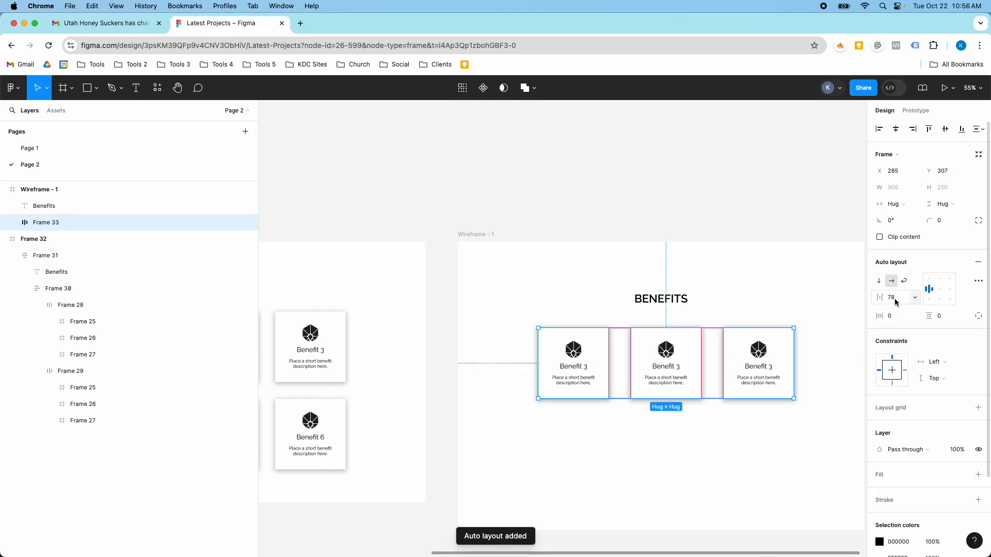
pyautogui.write('60')
pyautogui.press('Return')
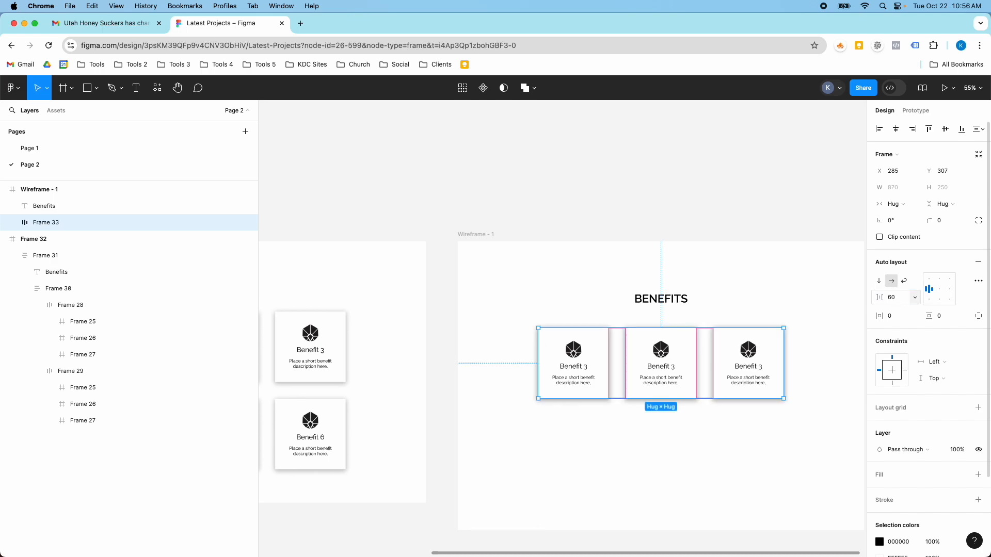
# Step: Duplicate the row of three cards directly below the original row
pyautogui.moveTo(593, 371); pyautogui.dragTo(593, 453)
pyautogui.click(593, 387)
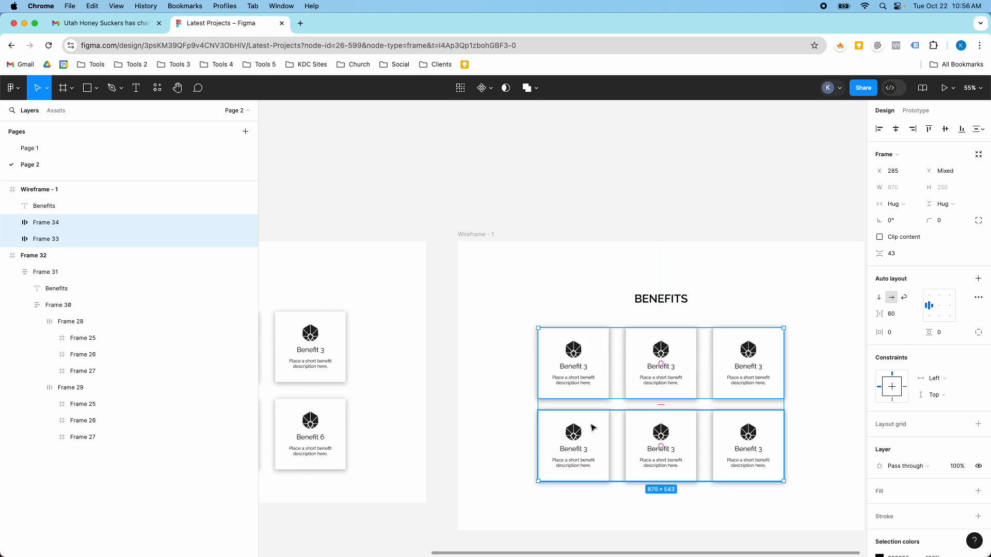
pyautogui.click(504, 400)
# Step: Combine both card rows in a vertical auto layout with 60 spacing and centre it horizontally in the wireframe
pyautogui.click(593, 378)
pyautogui.keyDown('shift'); pyautogui.click(591, 424); pyautogui.keyUp('shift')
pyautogui.hotkey('shift', 'a')
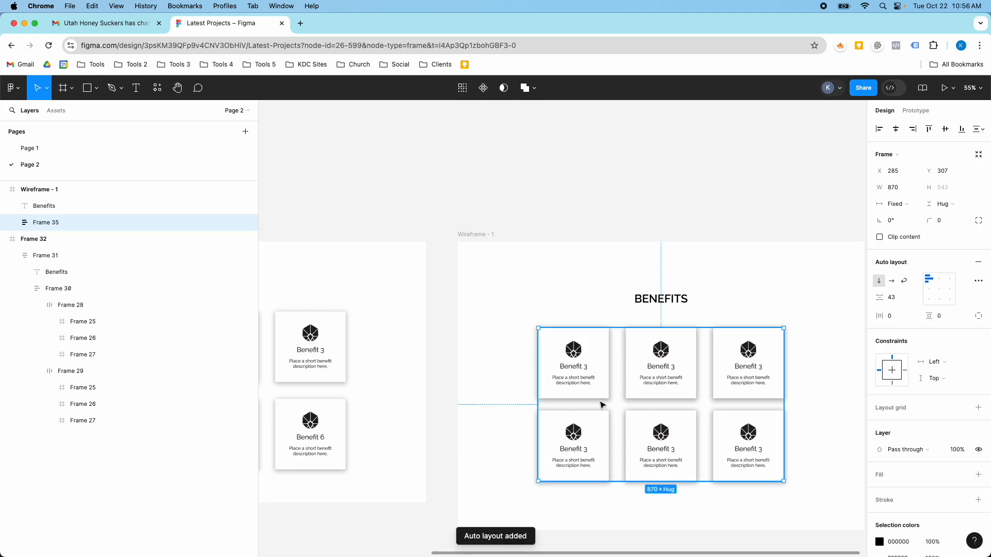
pyautogui.click(903, 300)
pyautogui.write('6')
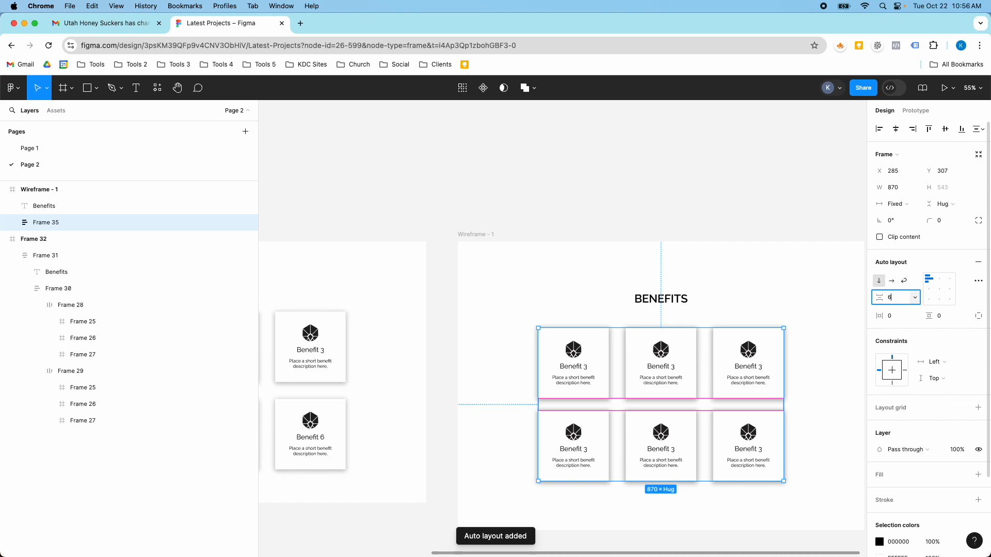
pyautogui.write('0')
pyautogui.press('Return')
pyautogui.click(894, 129)
pyautogui.click(743, 275)
pyautogui.click(751, 347)
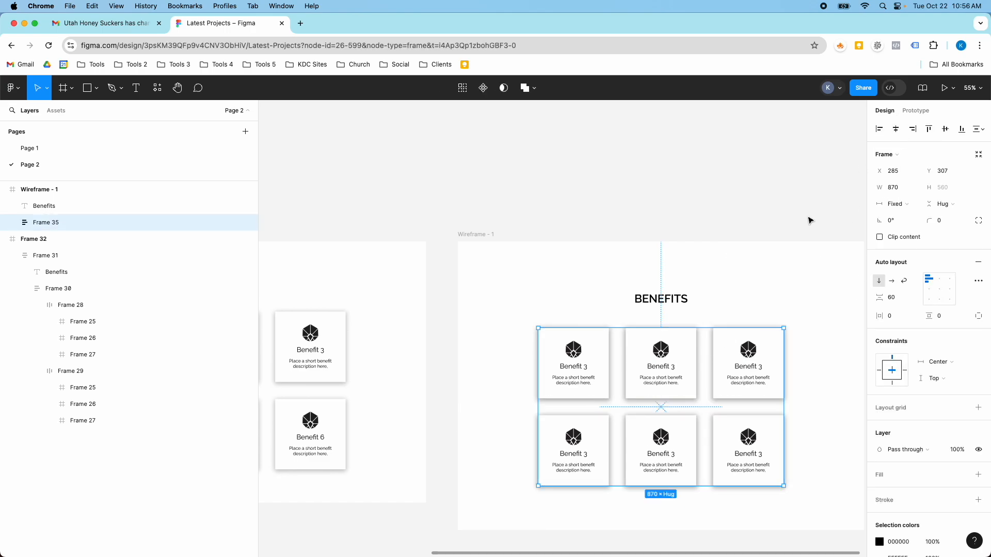
# Step: Group the BENEFITS heading and the card grid in a vertical auto layout with 60 spacing
pyautogui.click(654, 300)
pyautogui.keyDown('shift'); pyautogui.click(661, 340); pyautogui.keyUp('shift')
pyautogui.hotkey('shift', 'a')
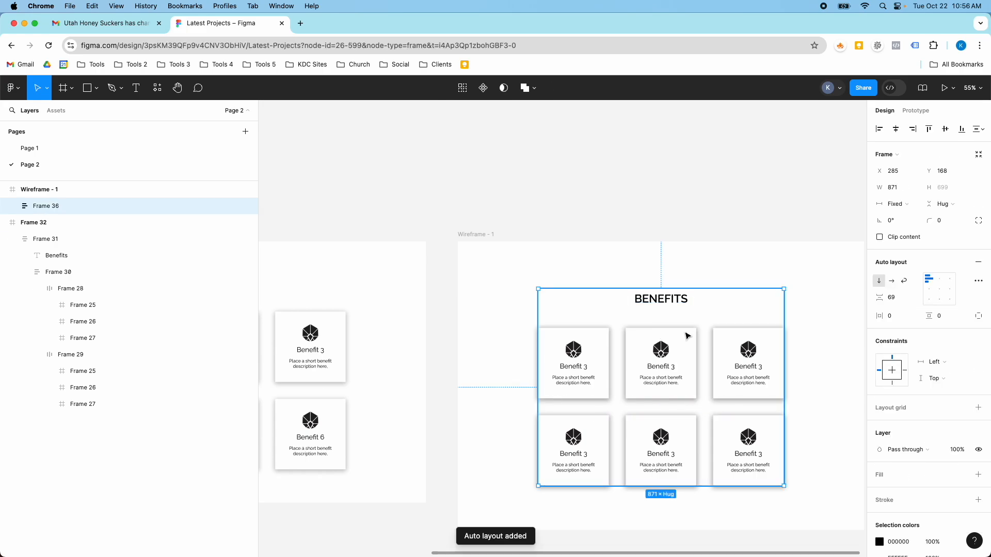
pyautogui.click(896, 298)
pyautogui.write('60')
pyautogui.press('Return')
# Step: Centre the combined heading and card layout horizontally and vertically in the wireframe frame
pyautogui.click(895, 129)
pyautogui.click(942, 129)
pyautogui.click(807, 250)
# Step: Shorten the Wireframe - 1 frame to a height of 897 by raising its lower edge
pyautogui.scroll(-5, 791, 251)
pyautogui.click(693, 244)
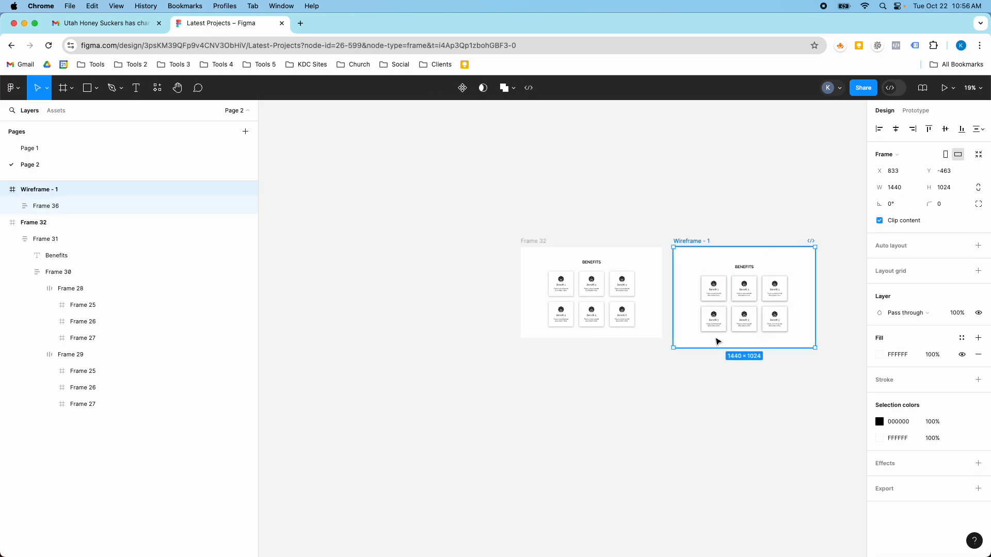
pyautogui.scroll(1, 711, 340)
pyautogui.moveTo(707, 348); pyautogui.dragTo(707, 334)
# Step: Compare the new Benefits section's card shadows and layout with those of the finished Frame 32
pyautogui.scroll(5, 697, 263)
pyautogui.scroll(-5, 694, 256)
pyautogui.scroll(10, 671, 274)
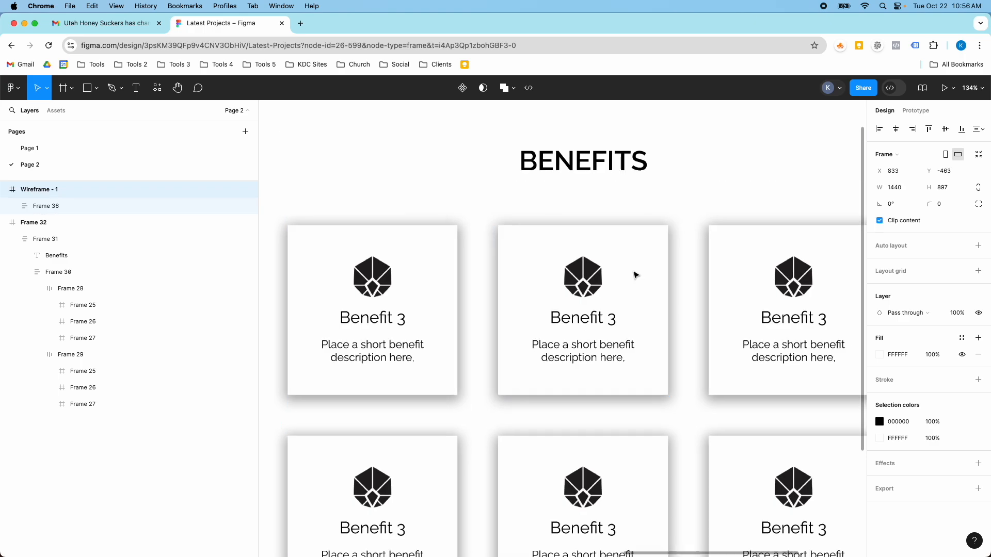
pyautogui.scroll(-5, 635, 274)
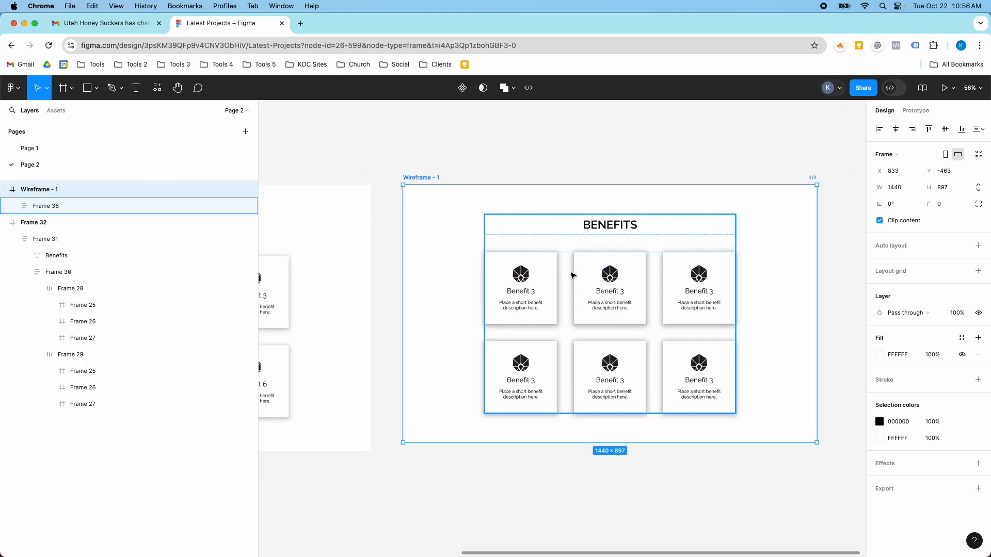
pyautogui.click(743, 274)
pyautogui.scroll(-4, 703, 274)
pyautogui.scroll(10, 451, 281)
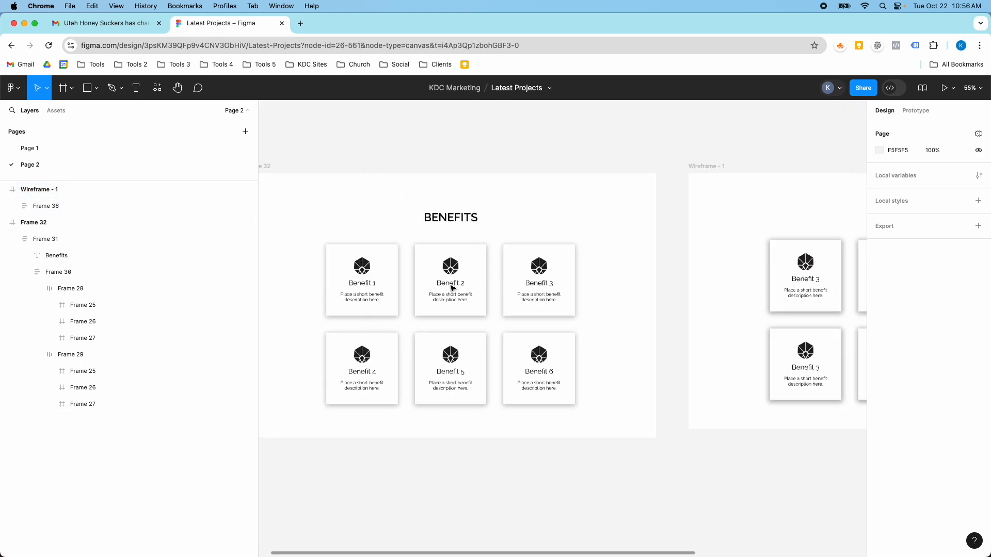
pyautogui.click(589, 295)
pyautogui.scroll(-10, 691, 284)
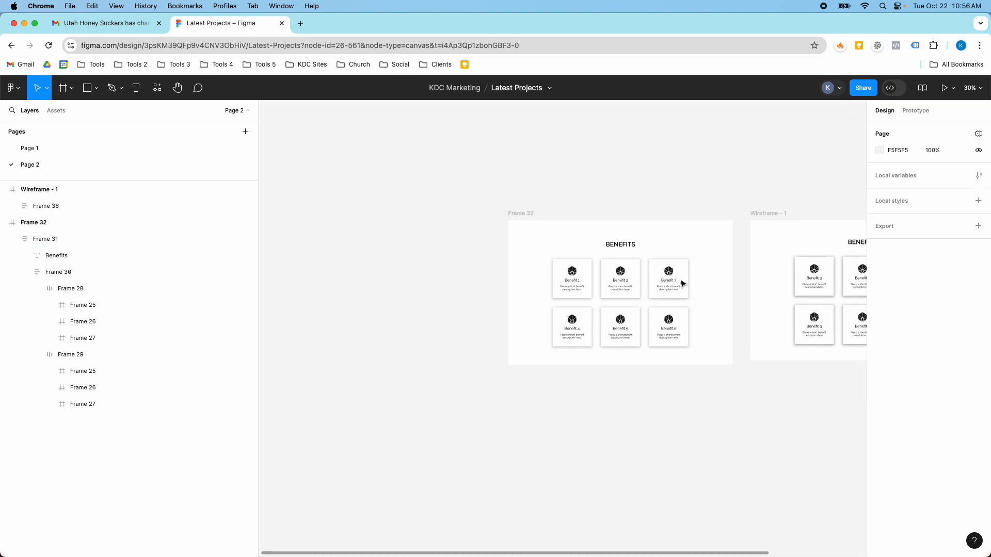
pyautogui.scroll(3, 844, 273)
pyautogui.hscroll(2, 847, 282)
pyautogui.hscroll(3, 846, 283)
pyautogui.scroll(8, 670, 250)
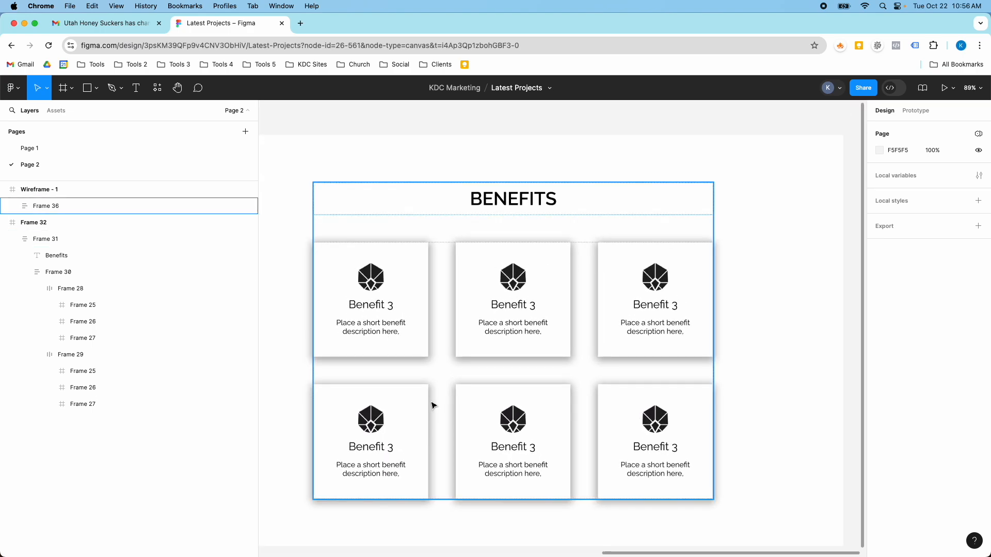
pyautogui.hscroll(-15, 433, 405)
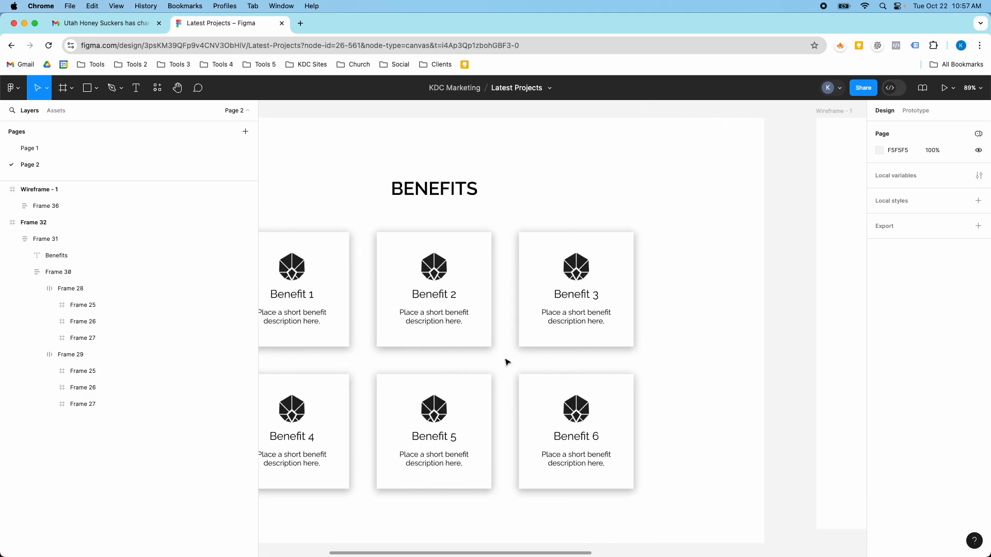
# Step: Inspect the drop shadow settings of the finished layout's Benefit 2 card and compare it with the new cards
pyautogui.click(486, 324)
pyautogui.doubleClick(485, 318)
pyautogui.doubleClick(485, 318)
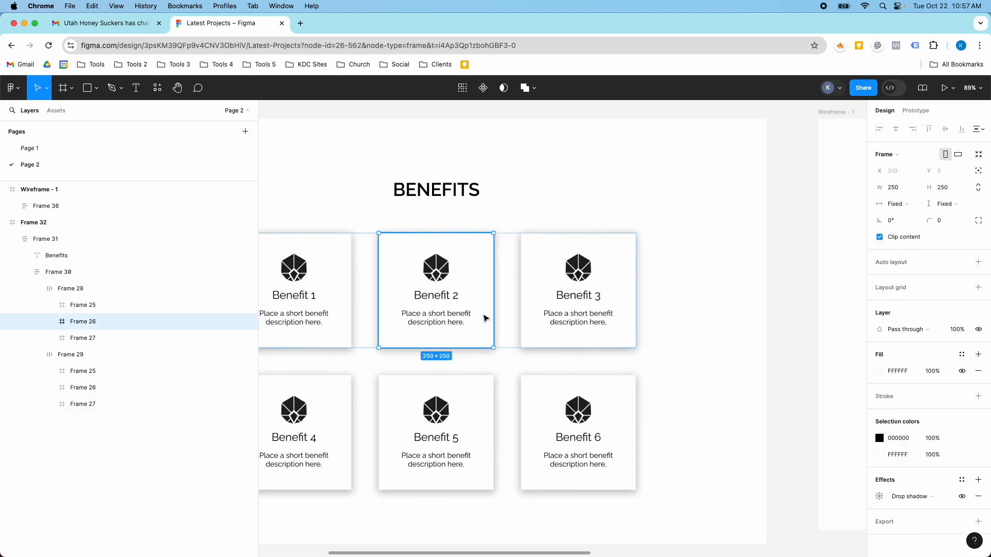
pyautogui.click(879, 496)
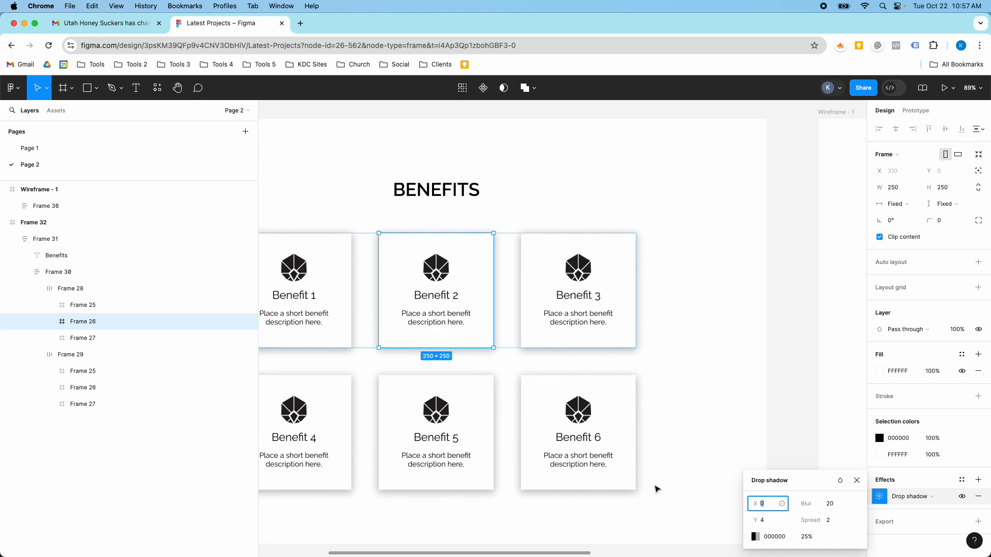
pyautogui.scroll(-3, 655, 489)
pyautogui.hscroll(10, 655, 488)
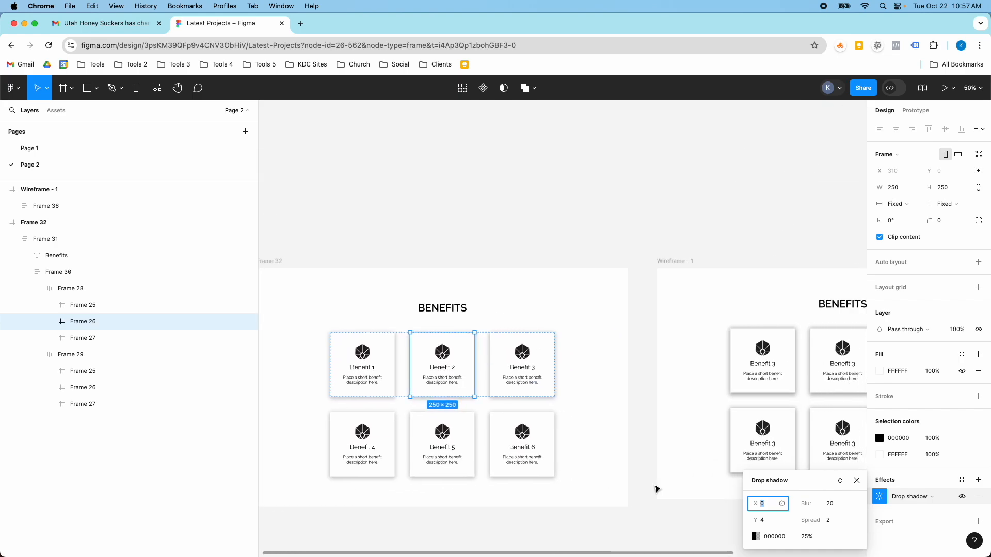
pyautogui.hscroll(3, 655, 489)
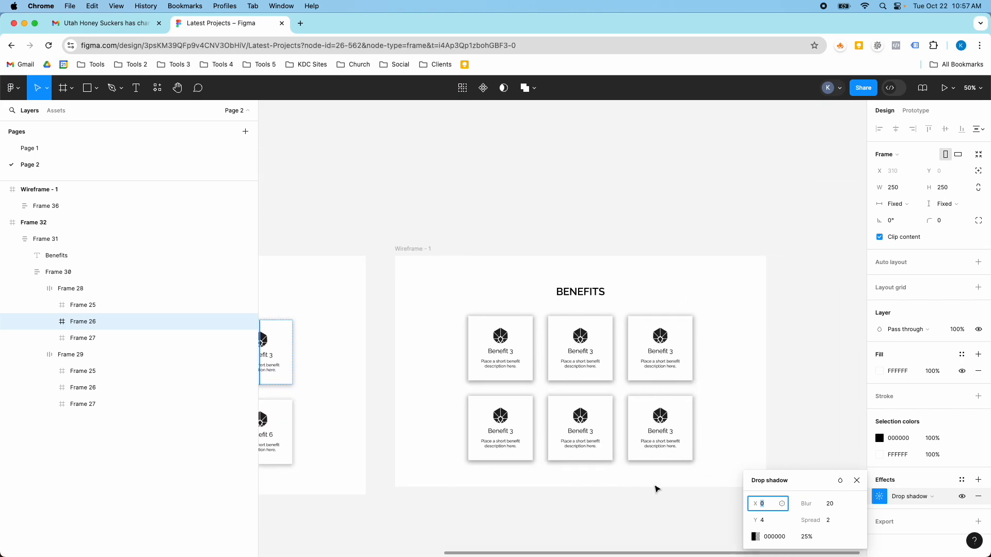